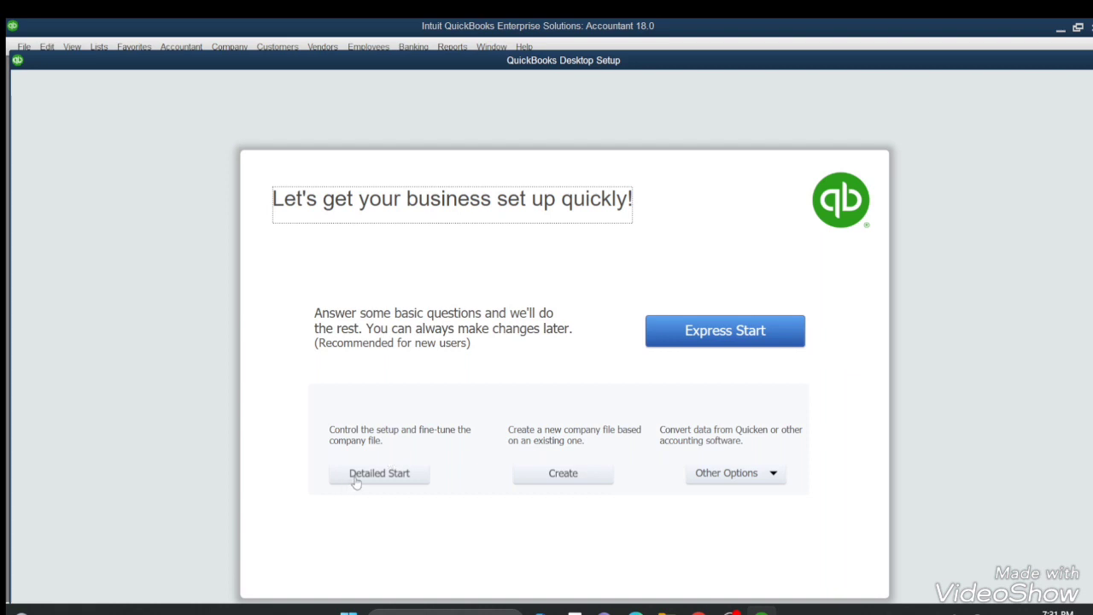
Start the Detailed Start interview and enter ORS as both company name and legal name.
left_click(355, 478)
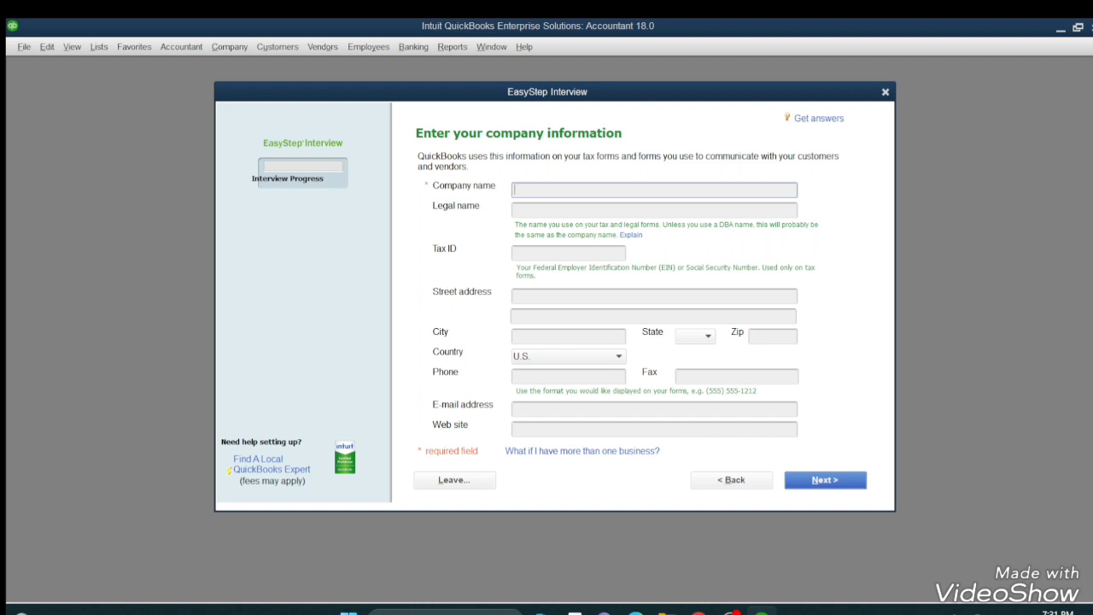
type("ORS")
left_click(560, 209)
left_click_drag(536, 190, 525, 189)
left_click(527, 207)
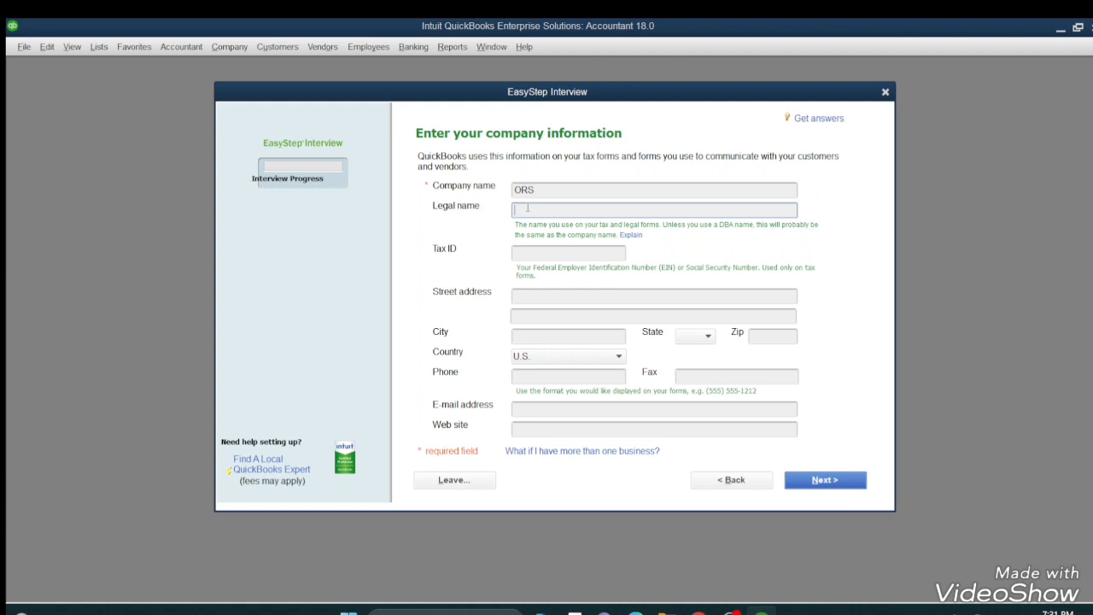
type("ORS")
Move through the tax ID, address, city and zip fields, keeping U.S. as the country.
left_click(544, 253)
left_click(522, 294)
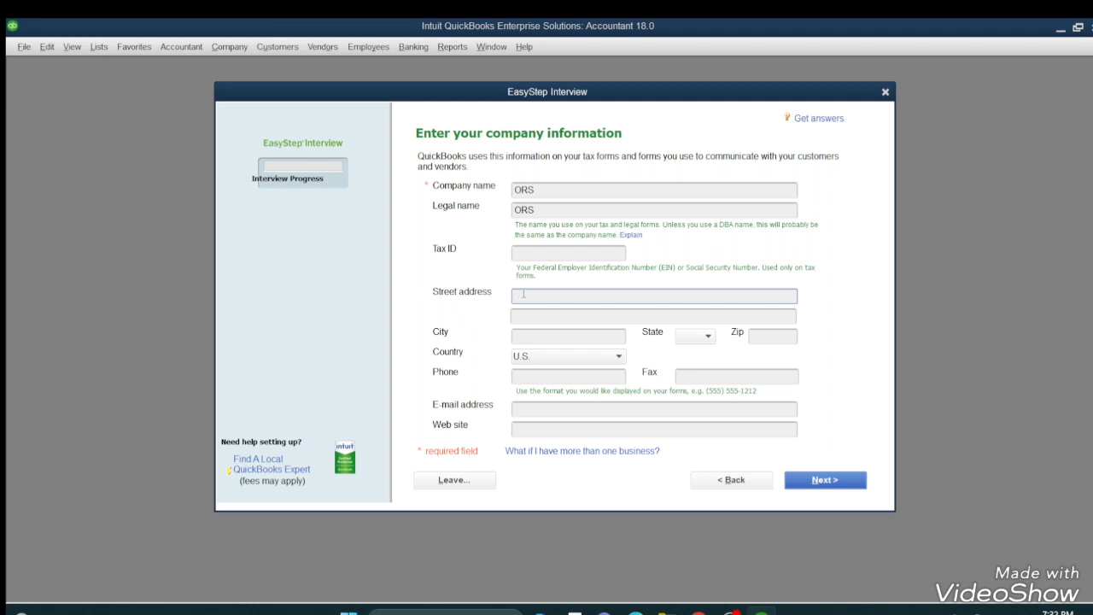
left_click(533, 337)
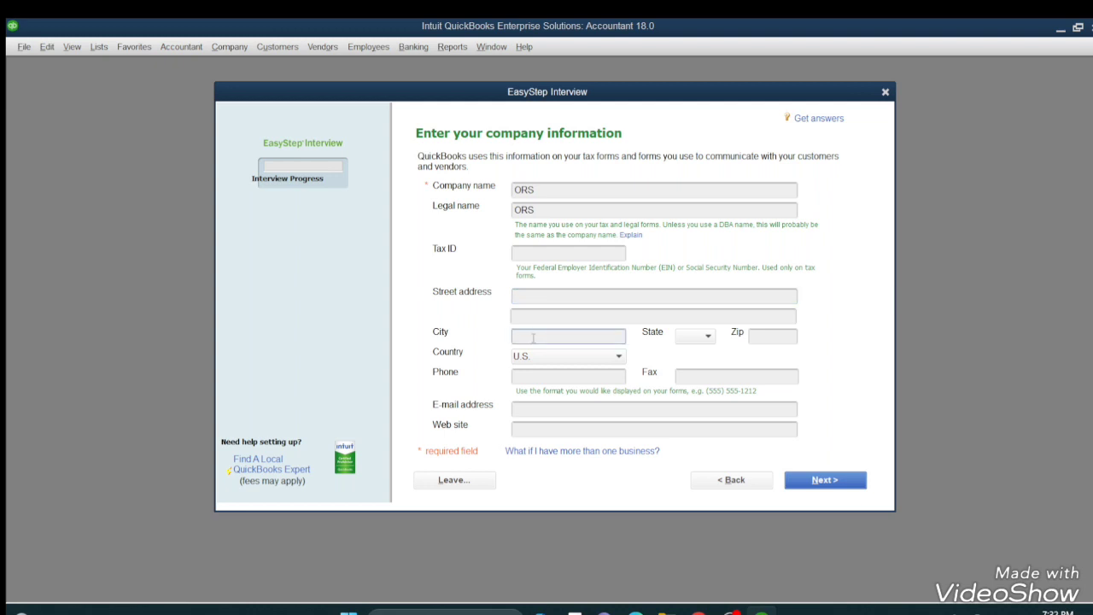
left_click(776, 338)
left_click(615, 360)
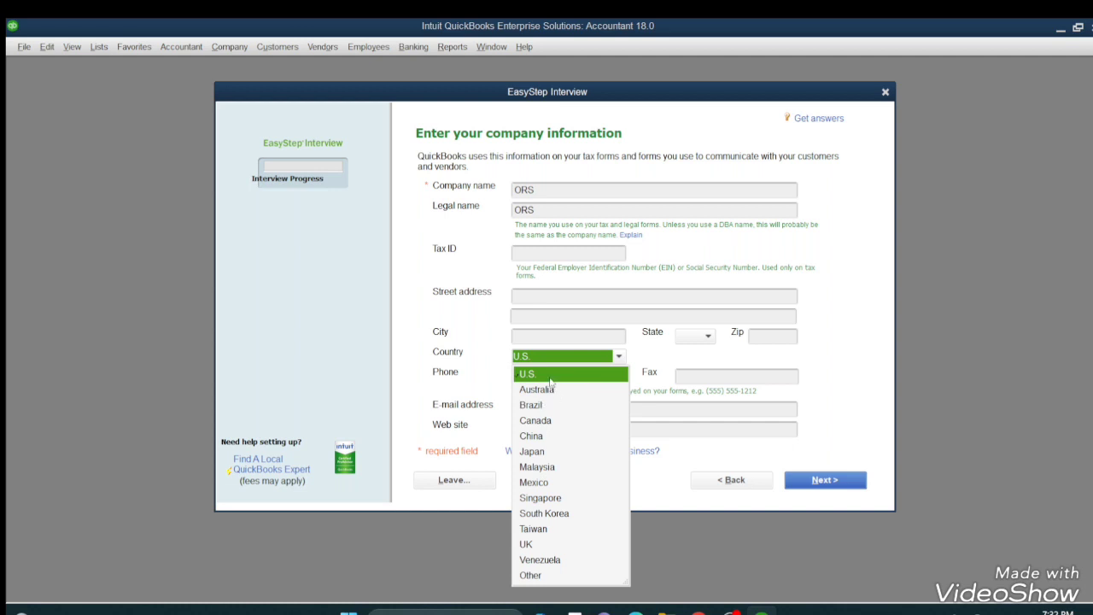
left_click(573, 374)
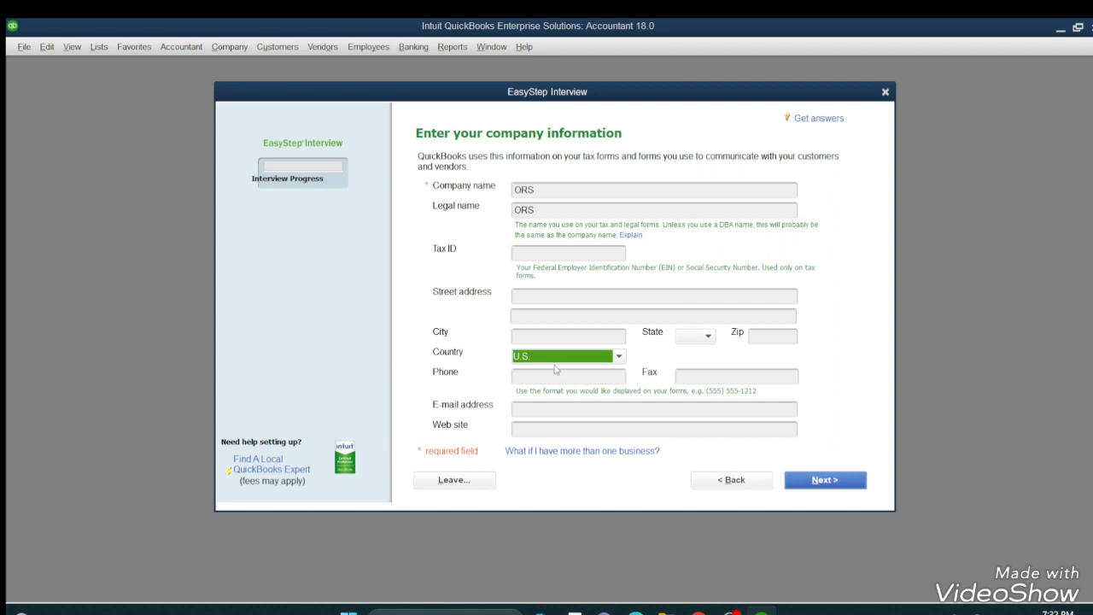
Enter the company phone number and zip code 1002.
left_click(555, 376)
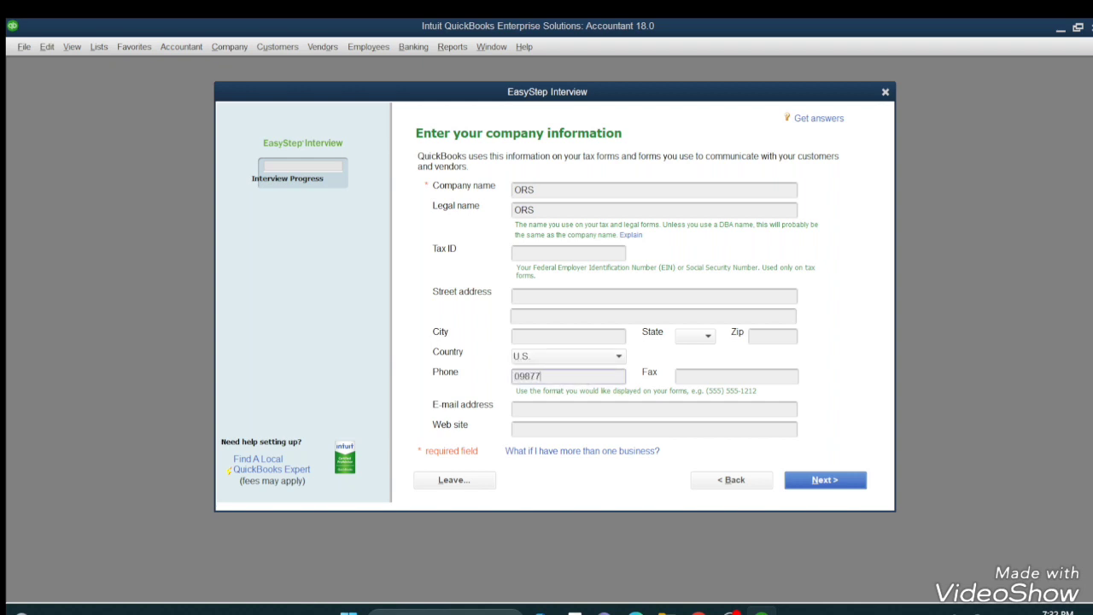
left_click(696, 374)
left_click(766, 337)
type("10")
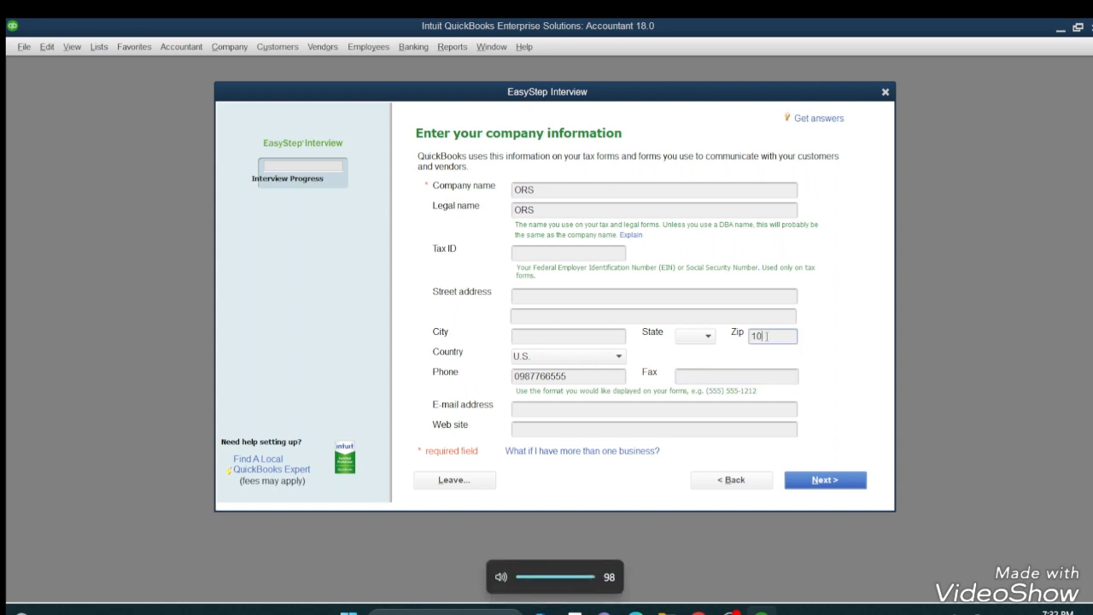
type("02")
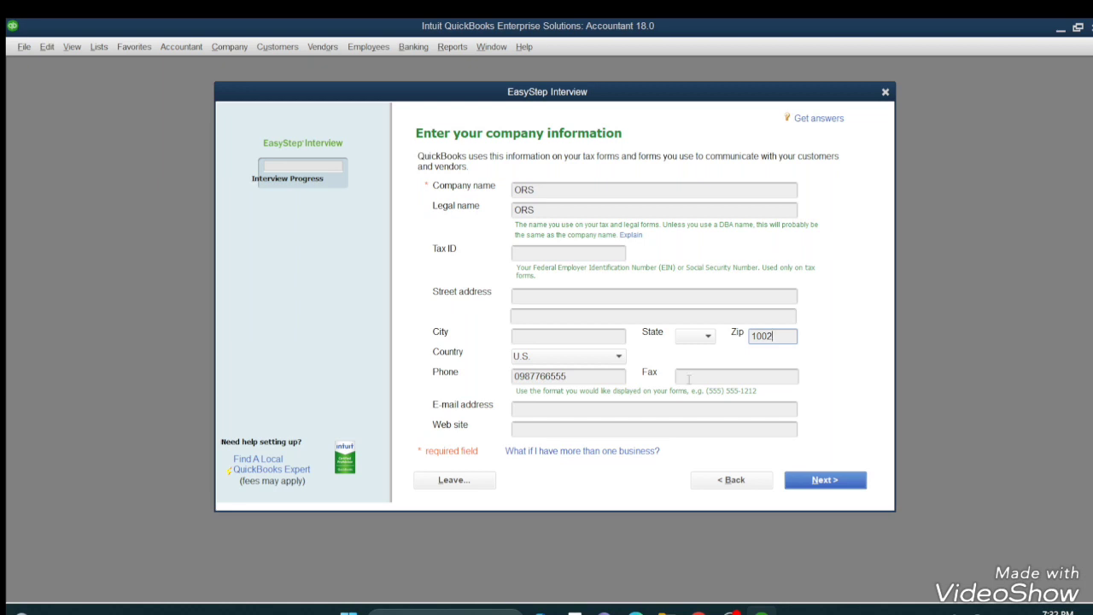
left_click(575, 409)
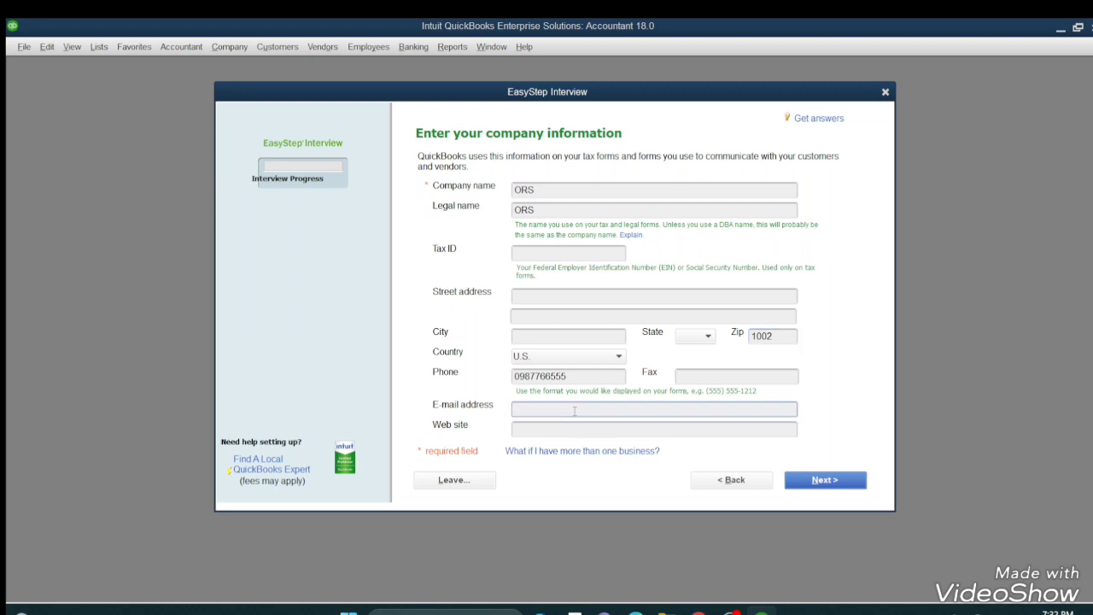
left_click(592, 430)
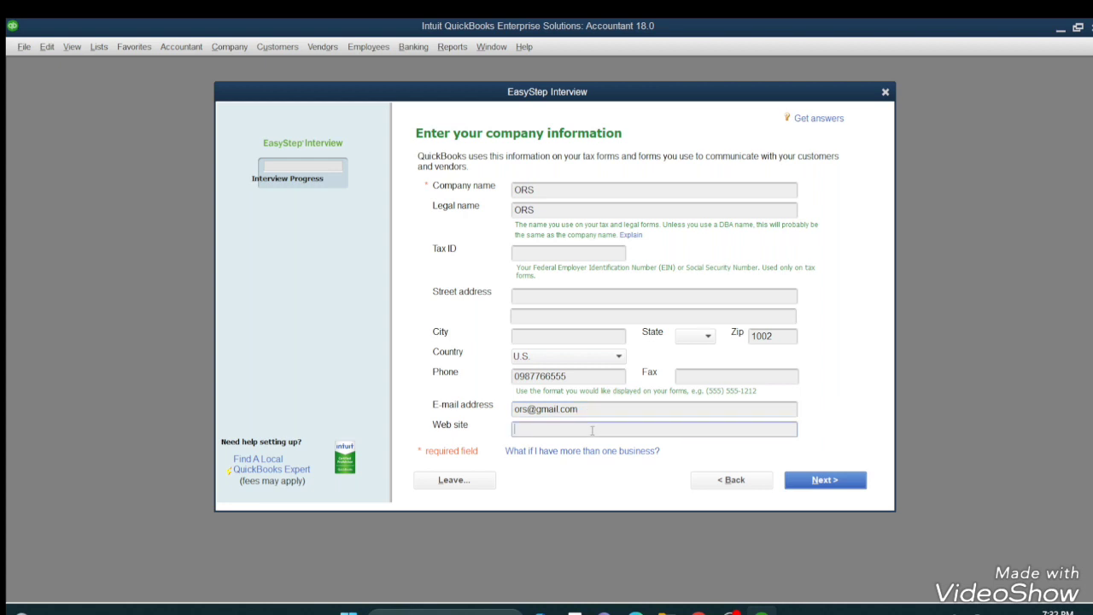
type("www.ors.com")
left_click(851, 483)
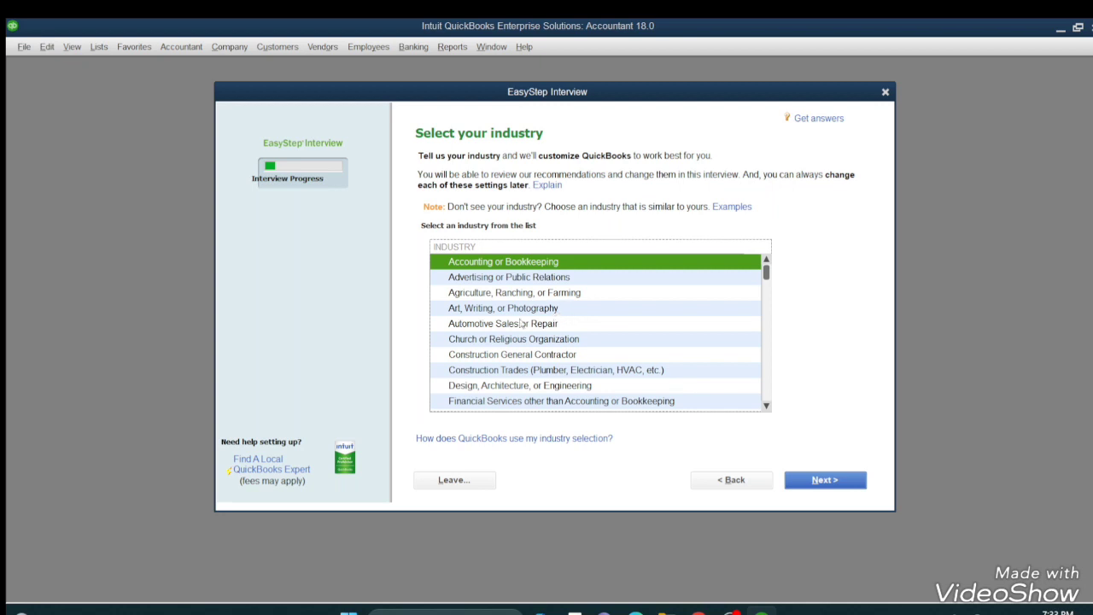
Choose Manufacturing as the industry and Sole Proprietorship as the organization type.
scroll(512, 331, "down", 3)
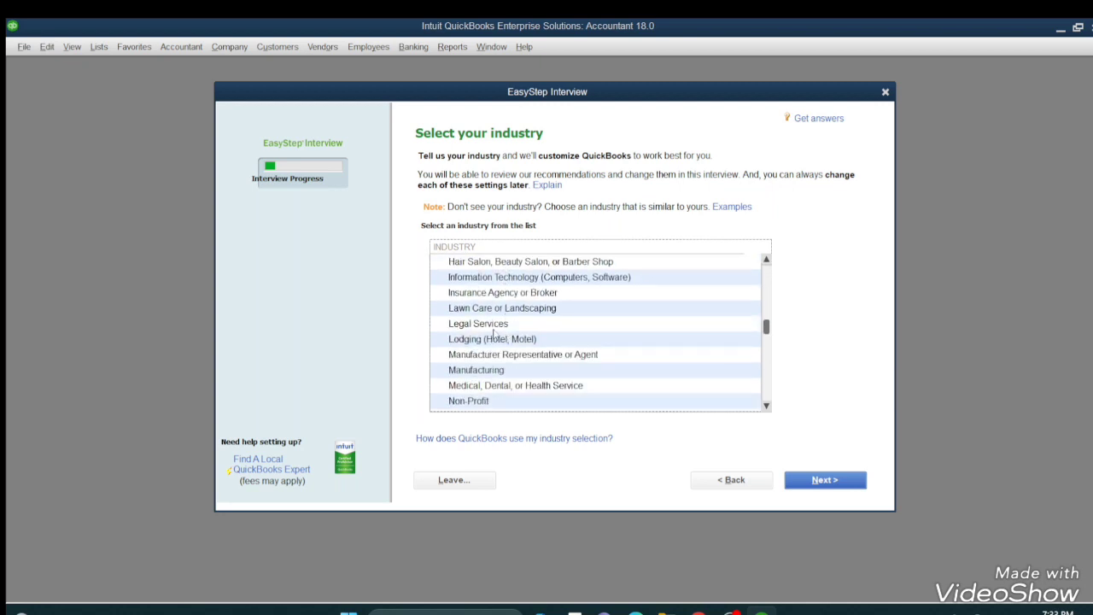
left_click(493, 373)
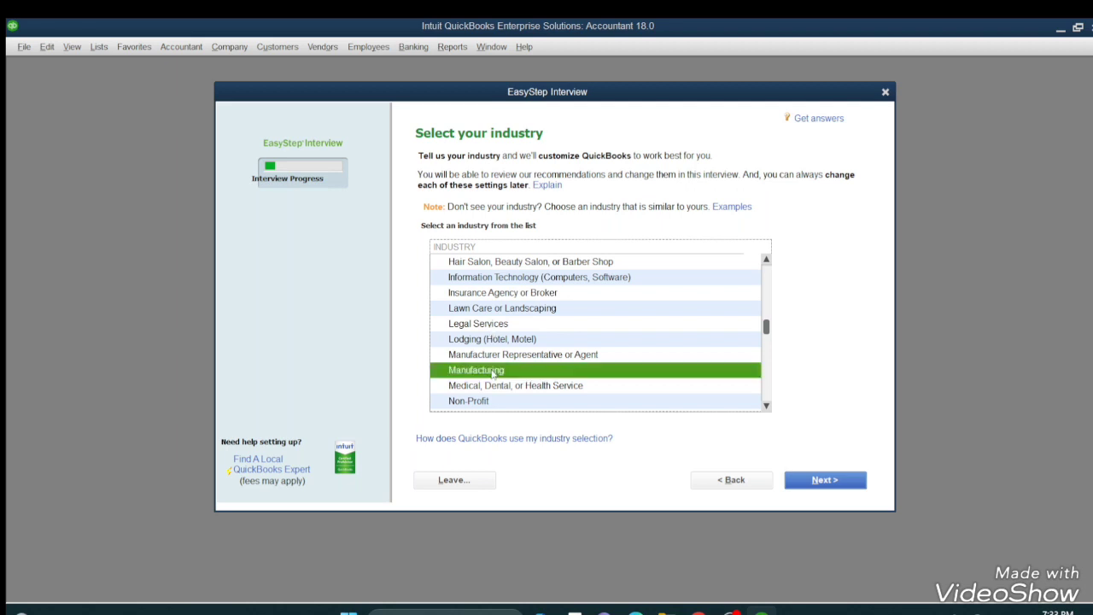
left_click(809, 484)
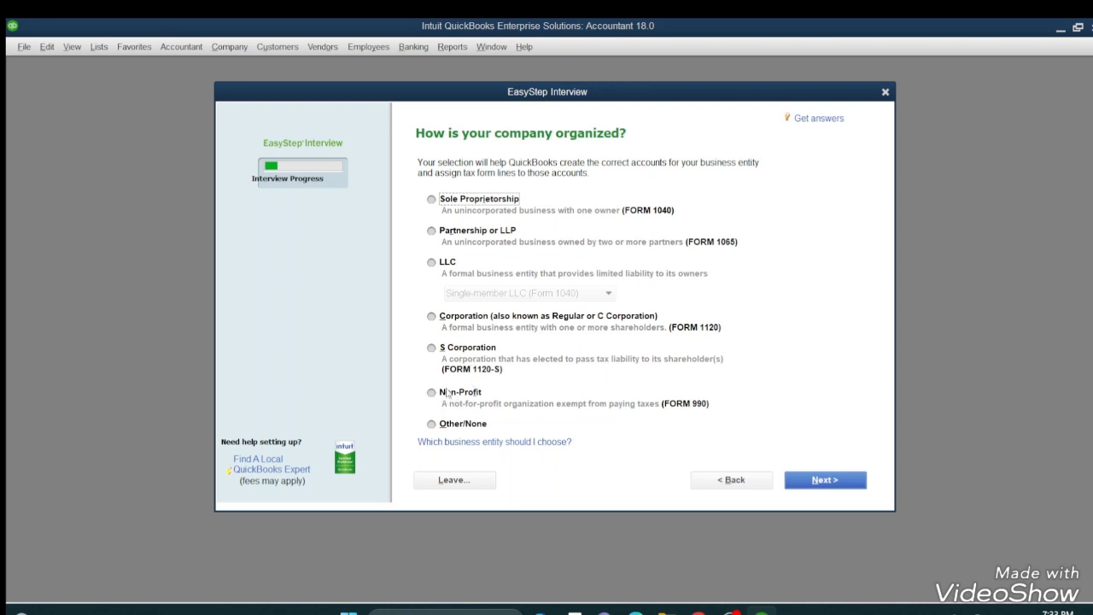
left_click(445, 202)
left_click(822, 479)
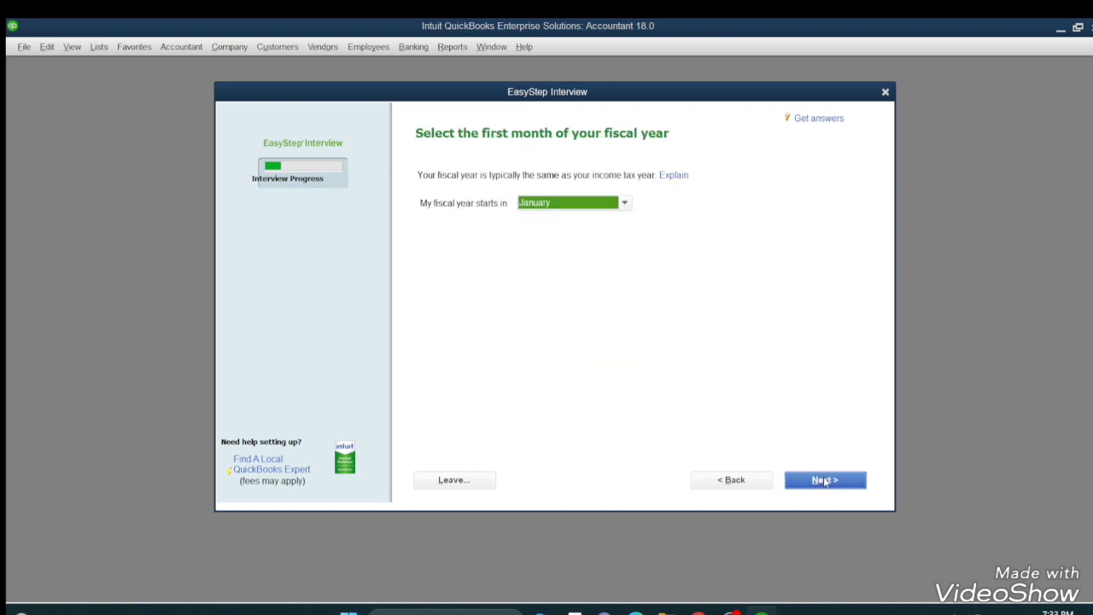
Keep January as the fiscal year start, skip the admin password, and save as ORS.QBW.
left_click(625, 204)
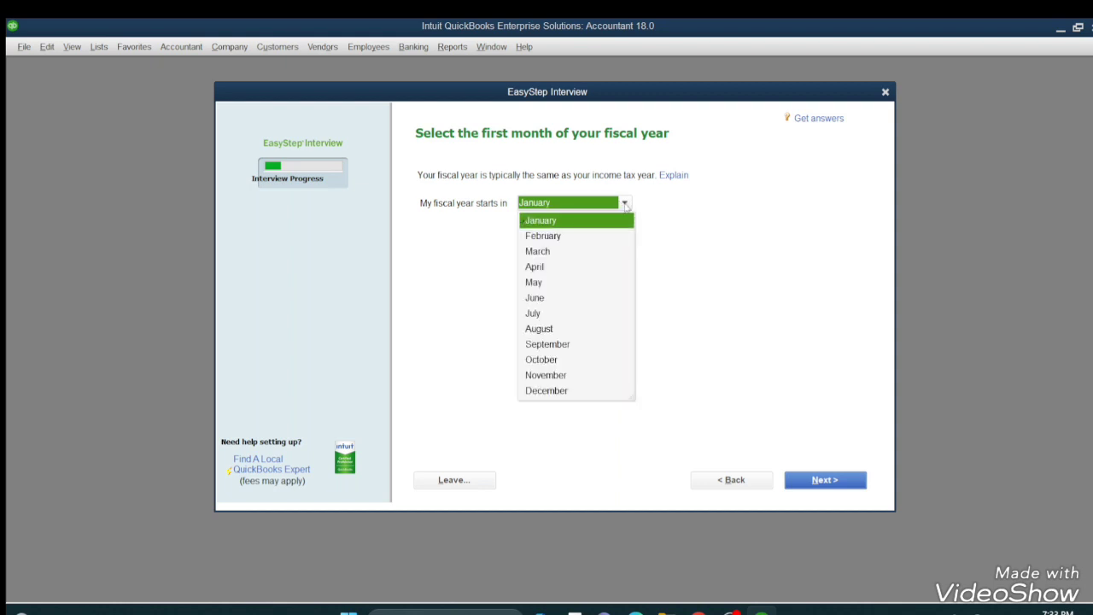
left_click(575, 222)
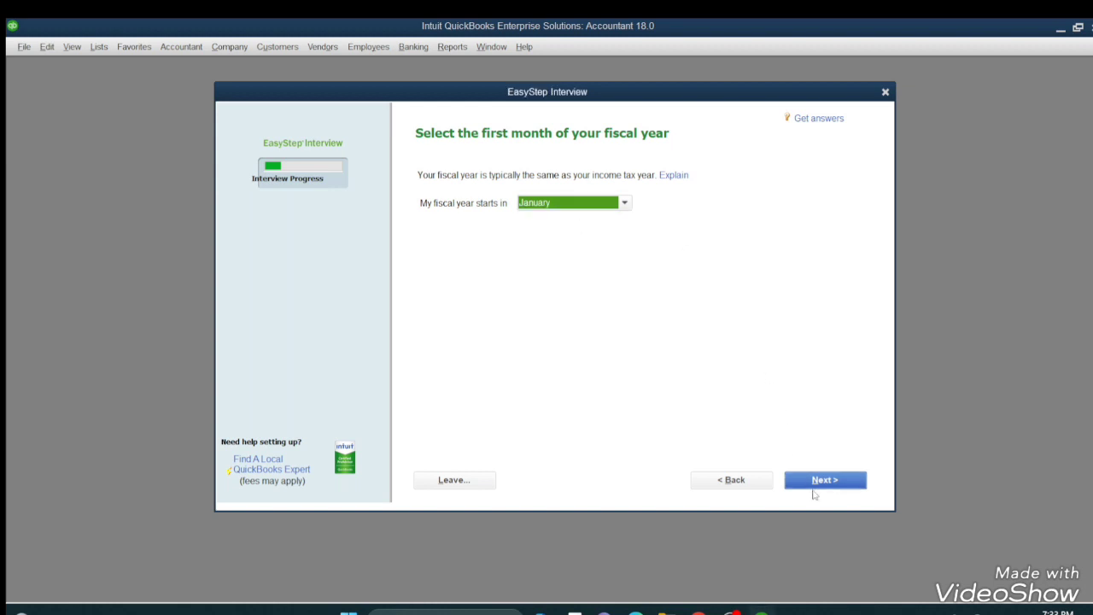
left_click(814, 481)
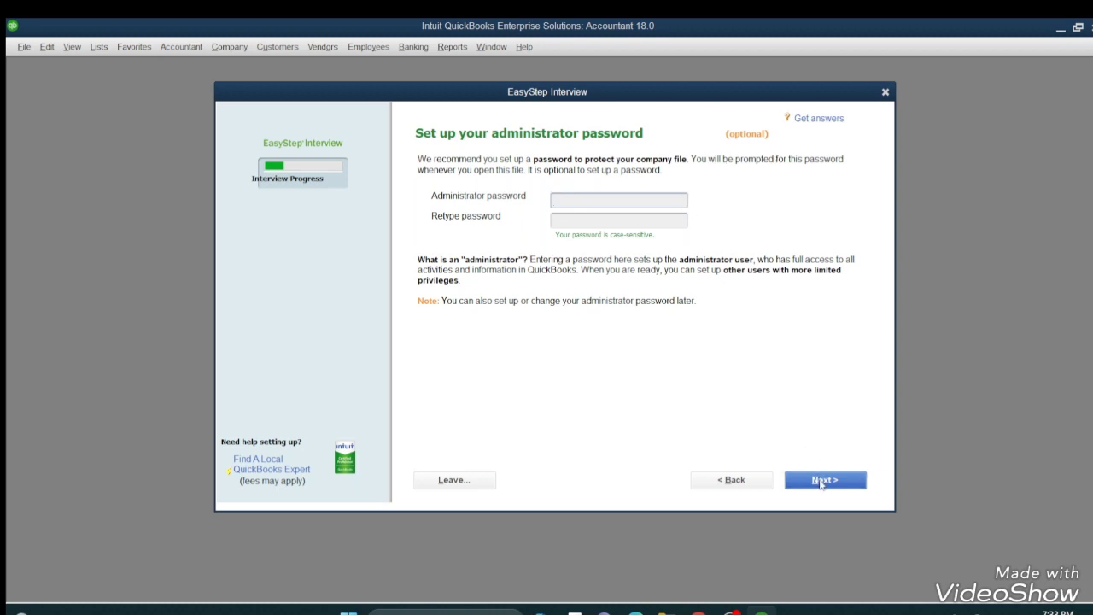
left_click(821, 479)
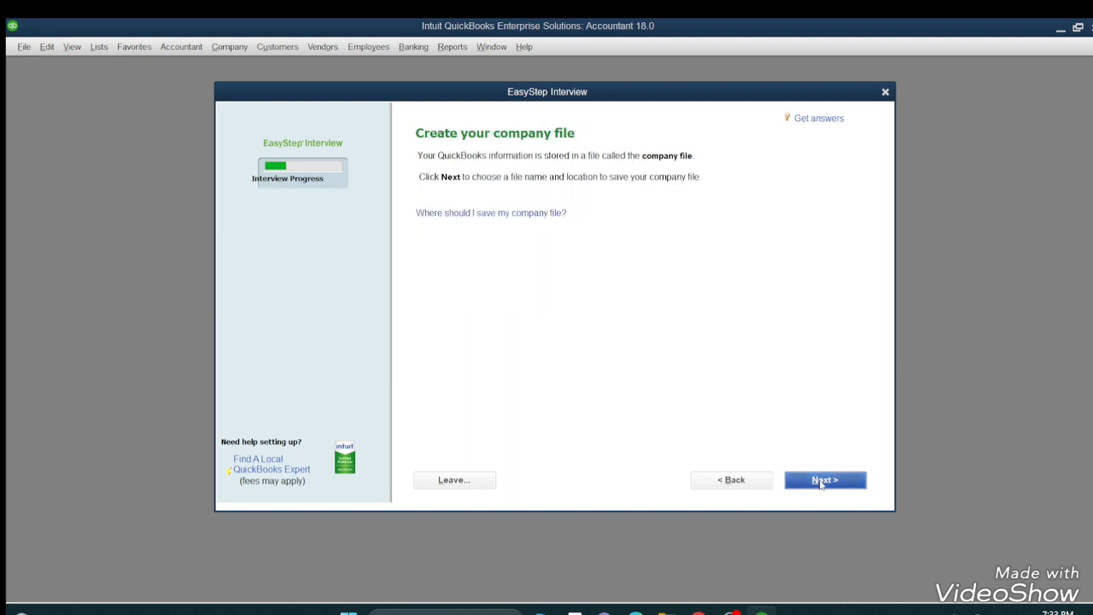
left_click(822, 481)
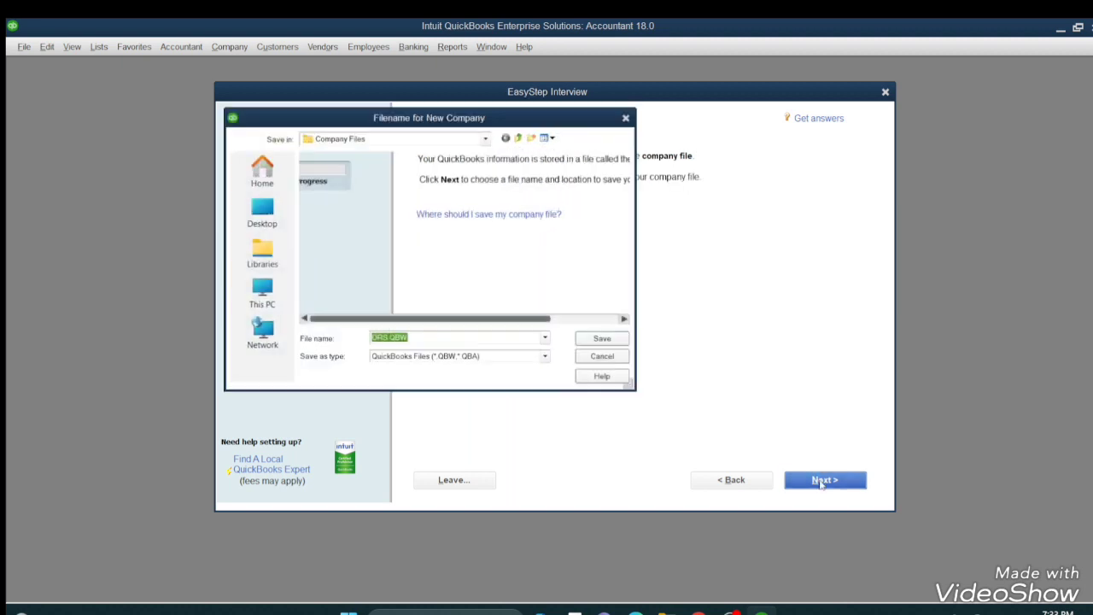
left_click(608, 341)
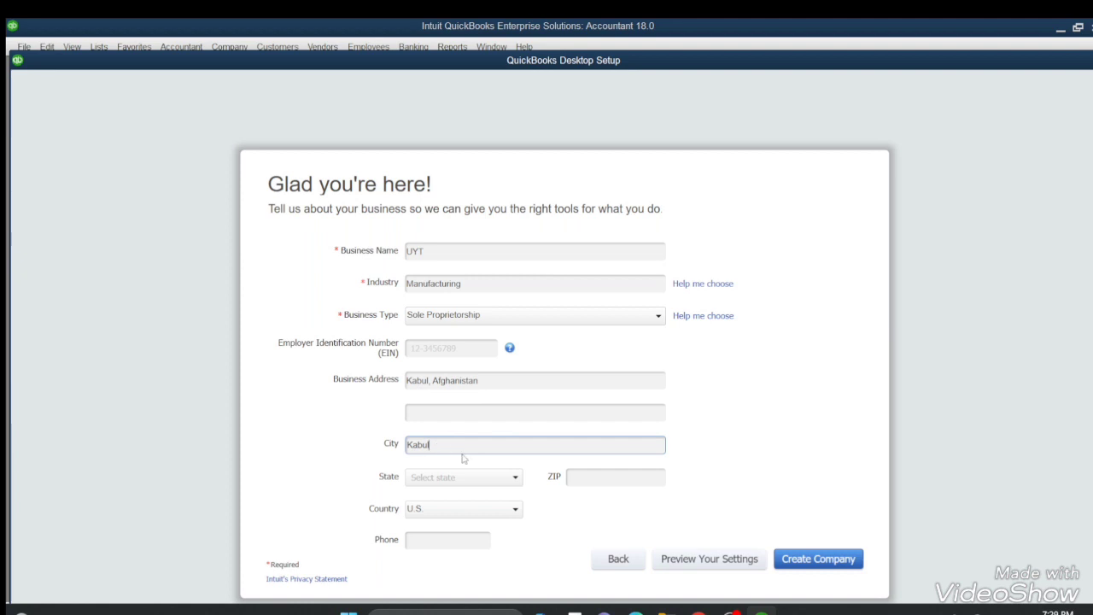
Enter ZIP code 1001 and set the country to Other.
left_click(513, 478)
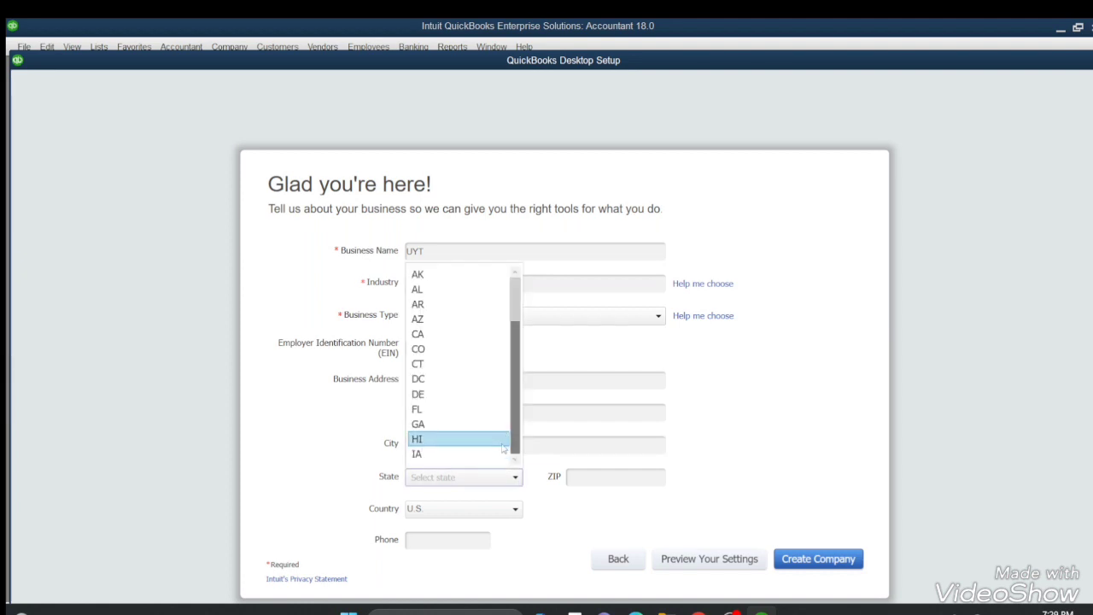
left_click(588, 478)
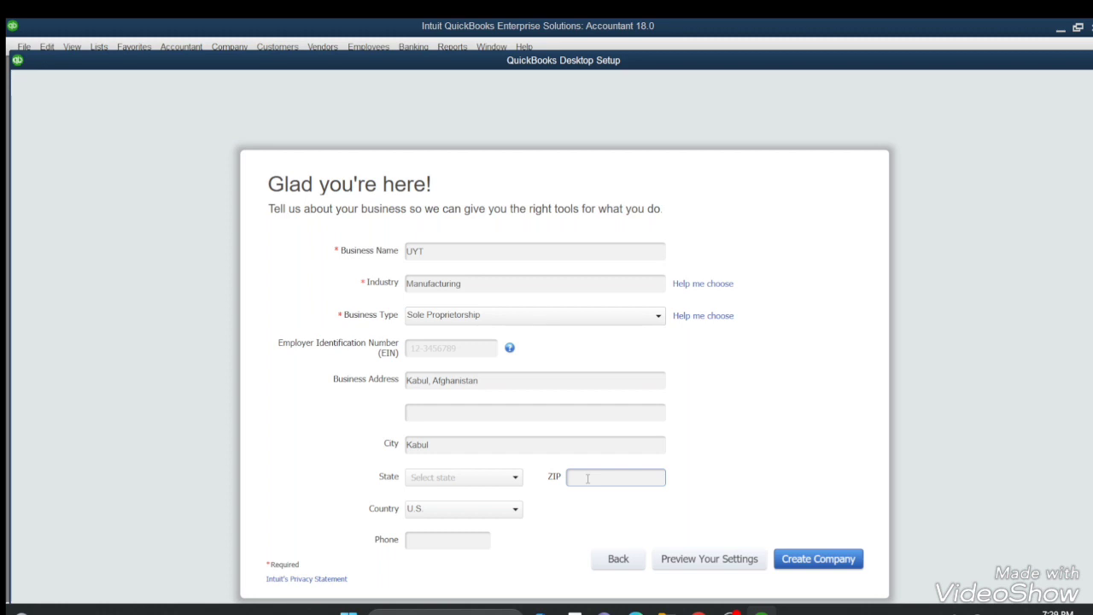
type("1001")
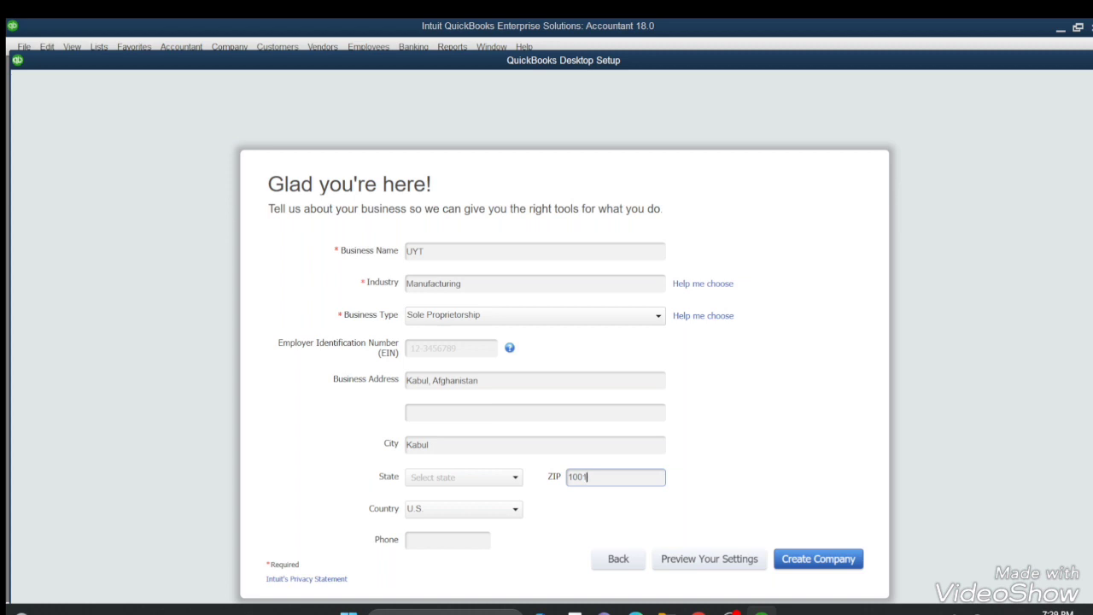
left_click(475, 516)
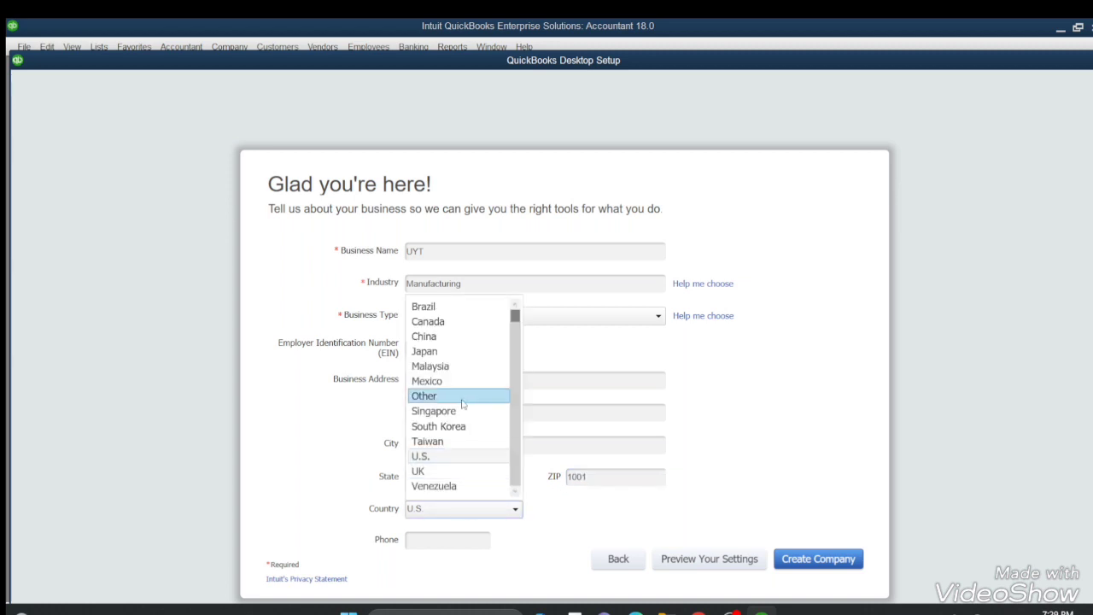
scroll(463, 402, "down", 1)
scroll(464, 401, "up", 1)
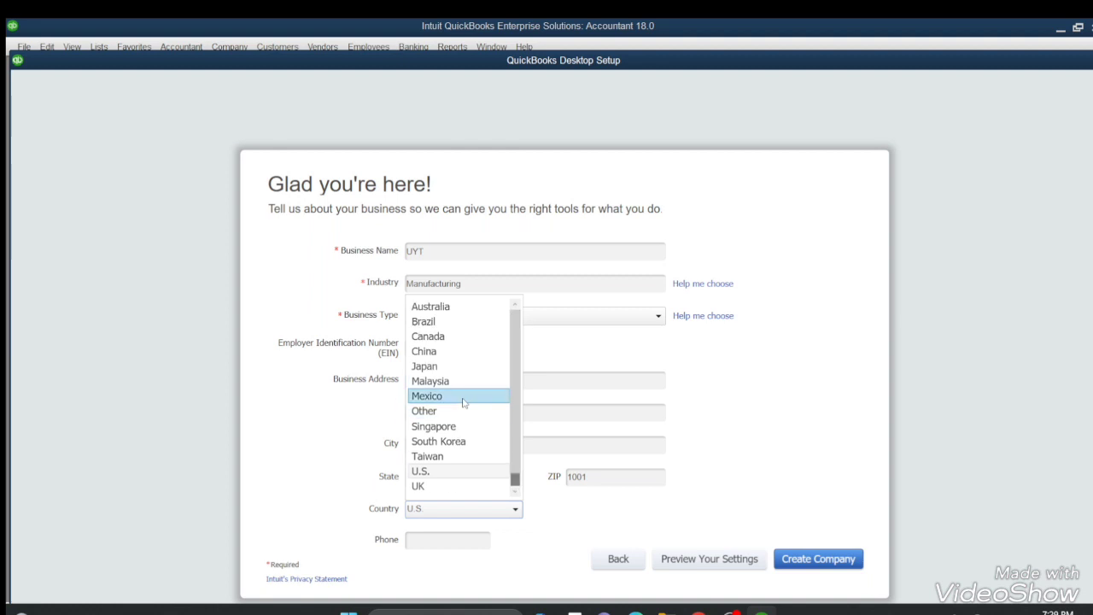
scroll(464, 401, "down", 1)
scroll(463, 401, "up", 1)
scroll(464, 401, "down", 1)
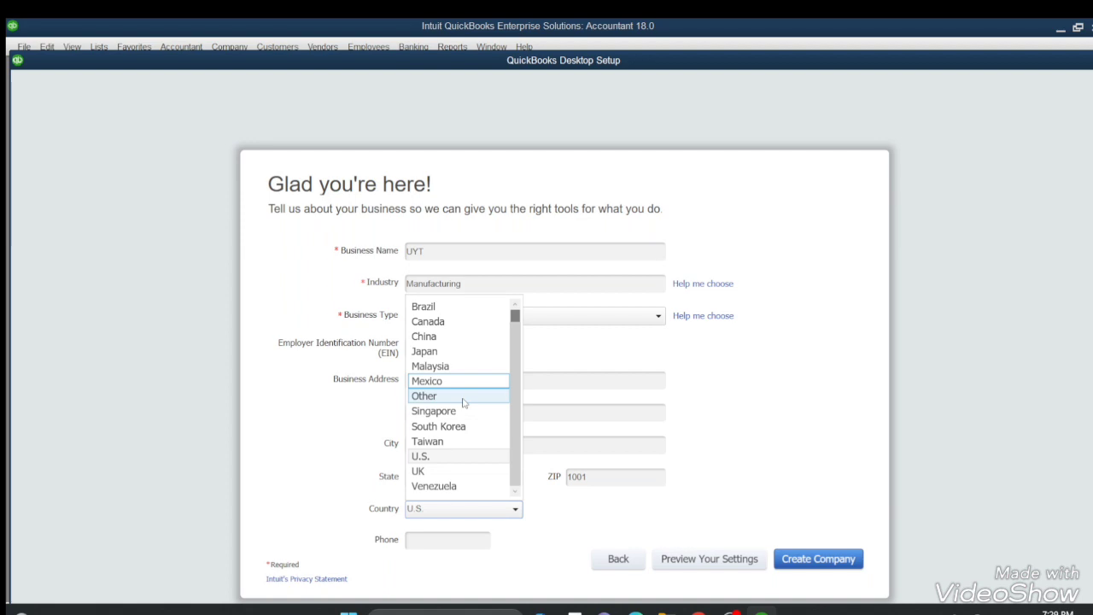
left_click(462, 397)
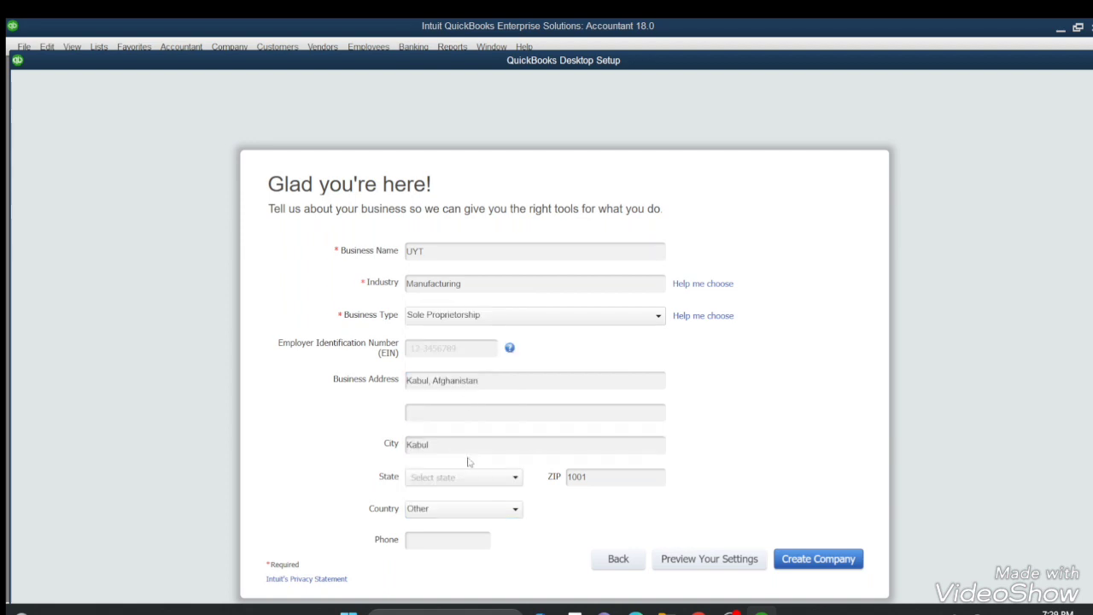
Enter the business phone number and create the company file.
left_click(420, 541)
type("099")
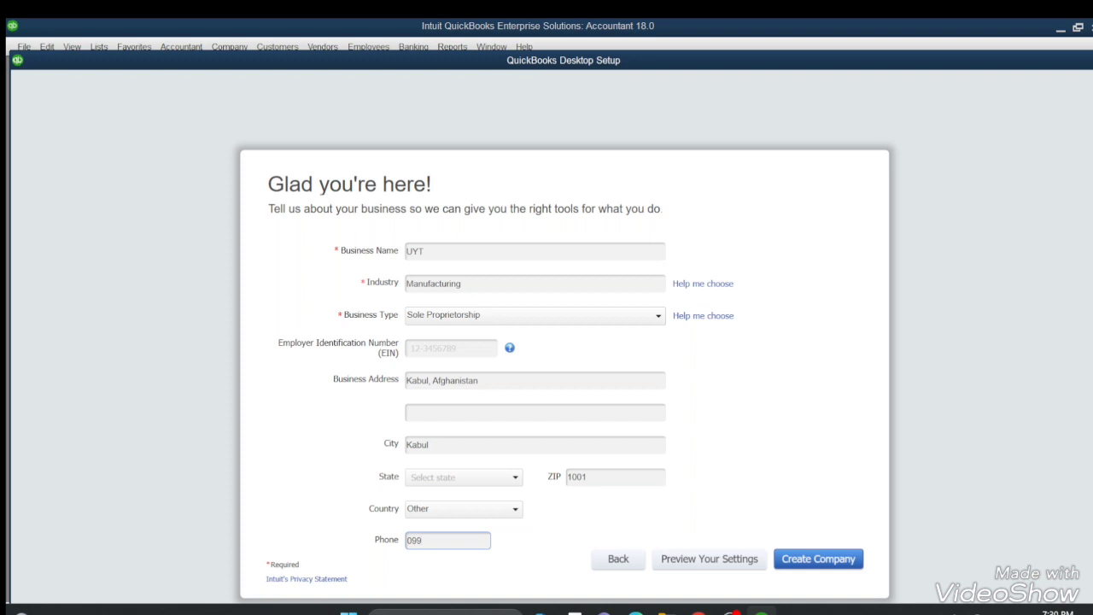
key("BackSpace")
key("BackSpace")
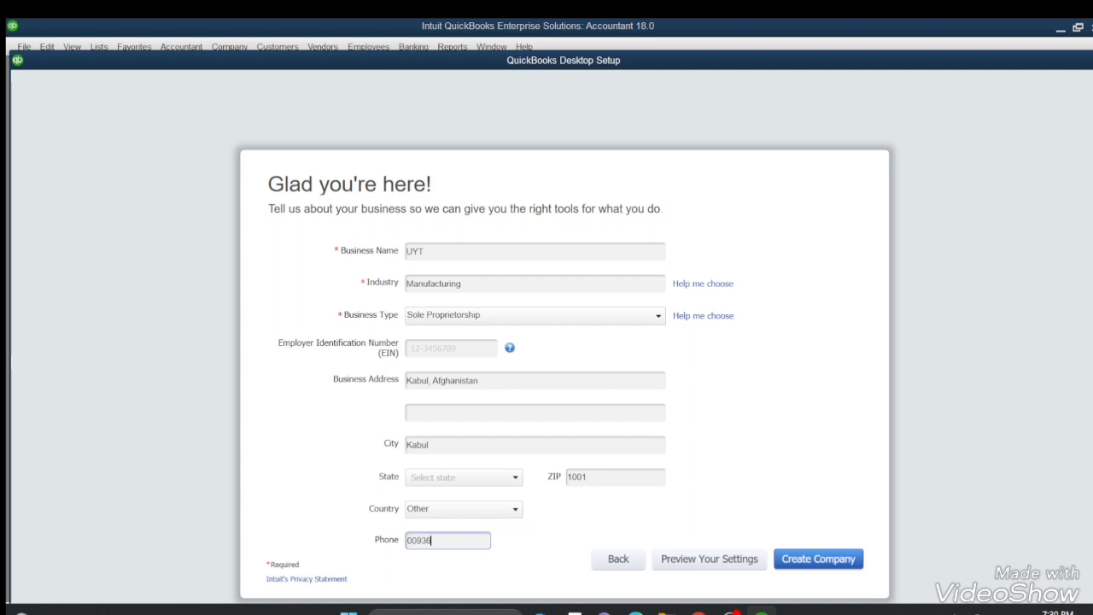
left_click(818, 560)
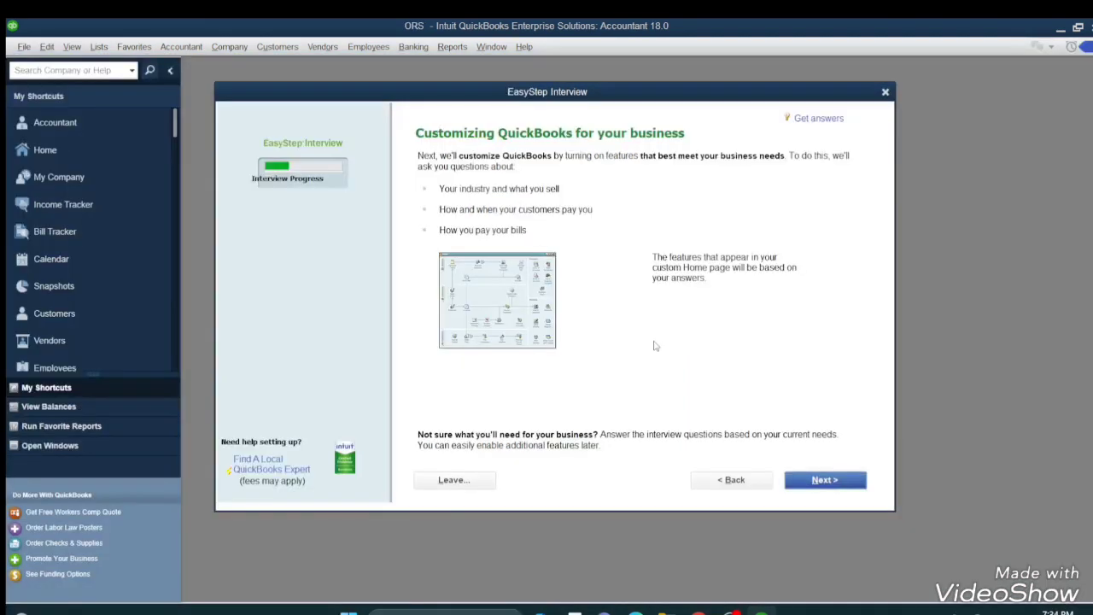
Answer services and products, keep sales tax, choose estimates, and keep sales orders.
left_click(831, 480)
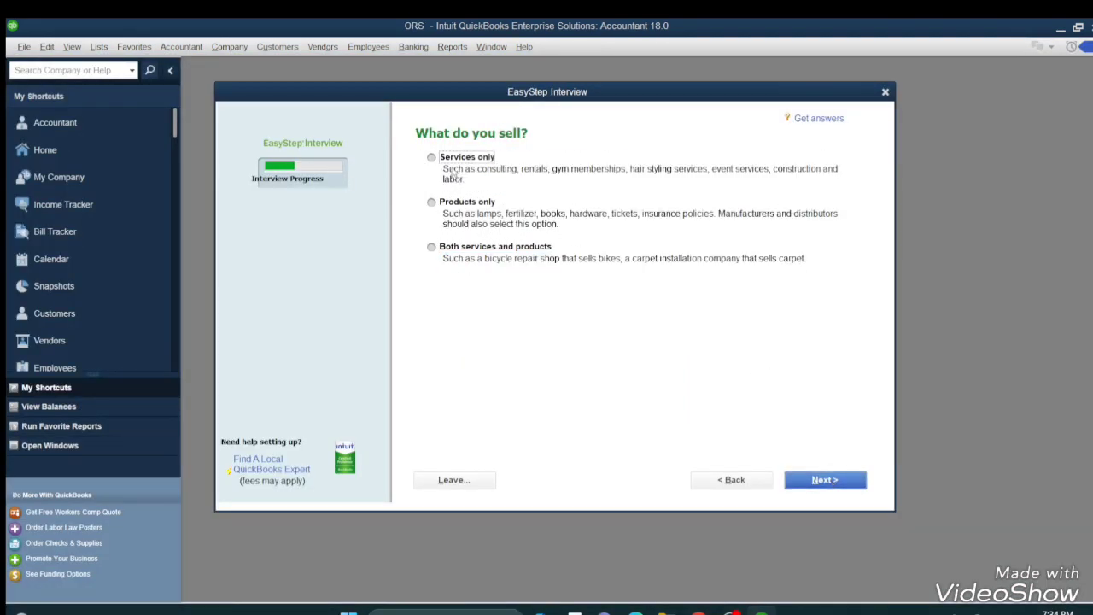
left_click(437, 249)
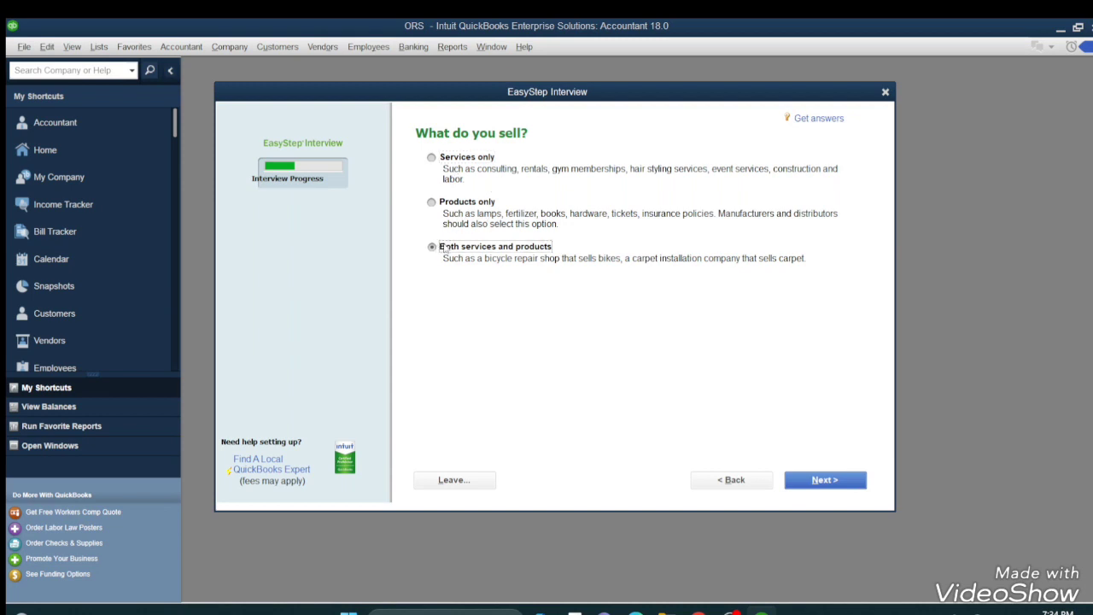
left_click(823, 479)
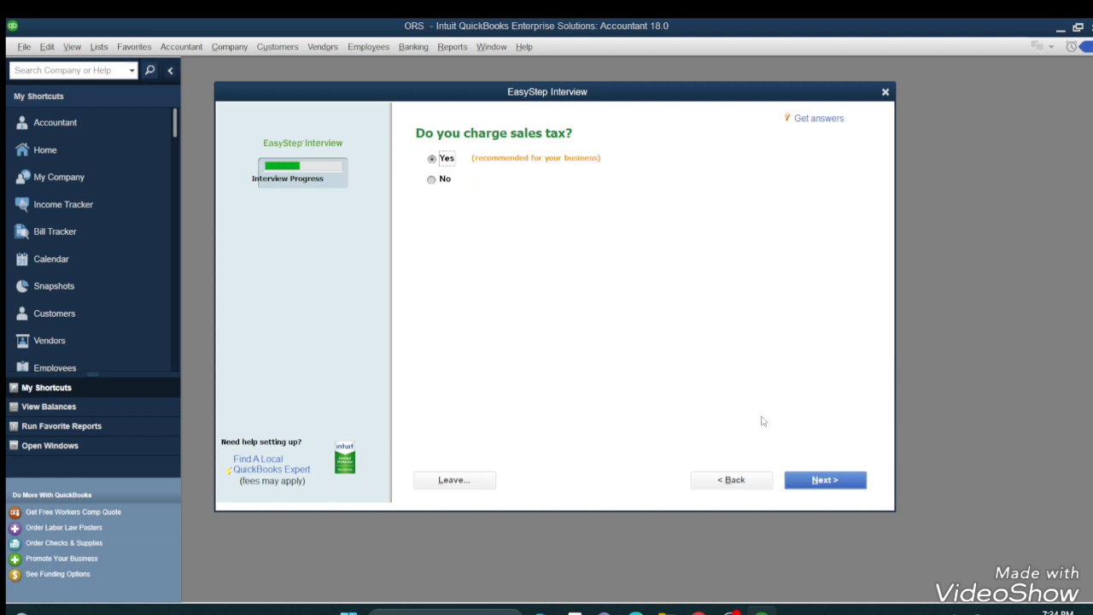
left_click(820, 487)
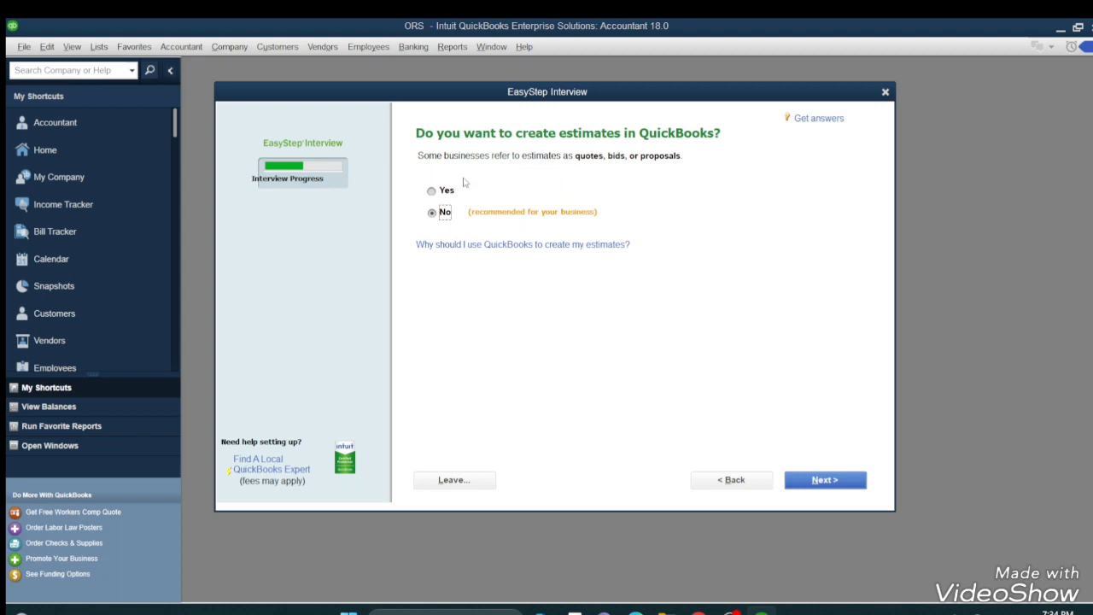
left_click(433, 191)
left_click(816, 483)
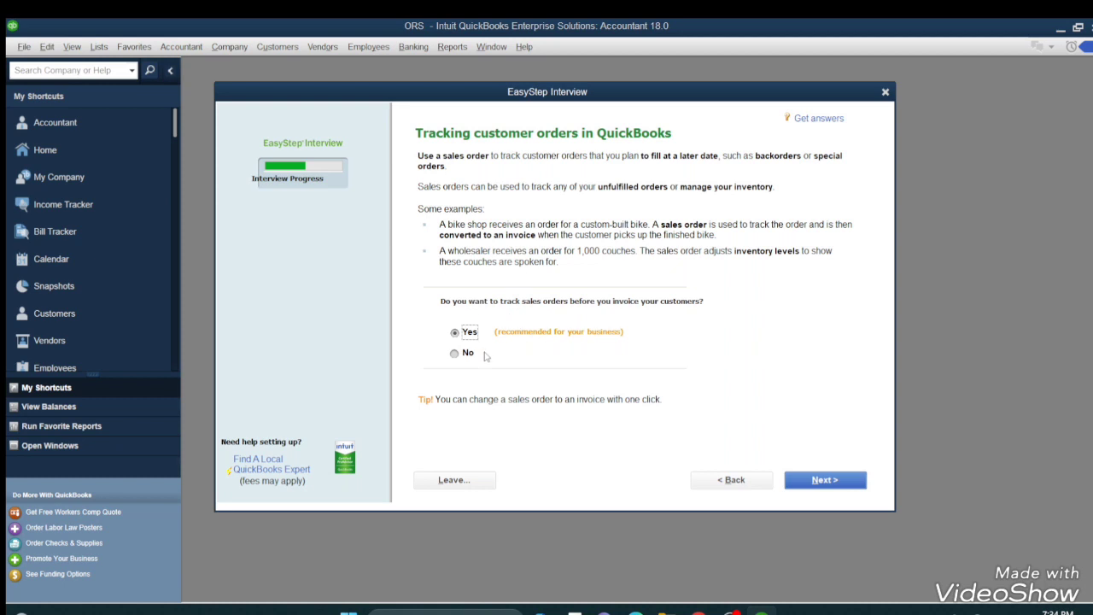
left_click(802, 480)
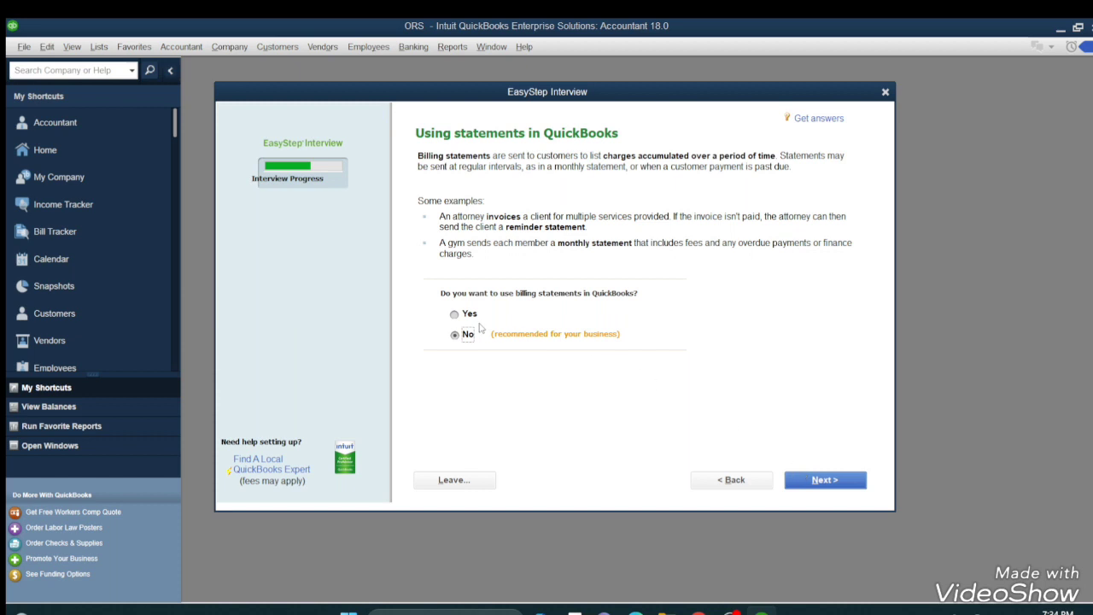
Use billing statements, decline progress invoicing, keep bill and time tracking, and track inventory.
left_click(468, 314)
left_click(811, 478)
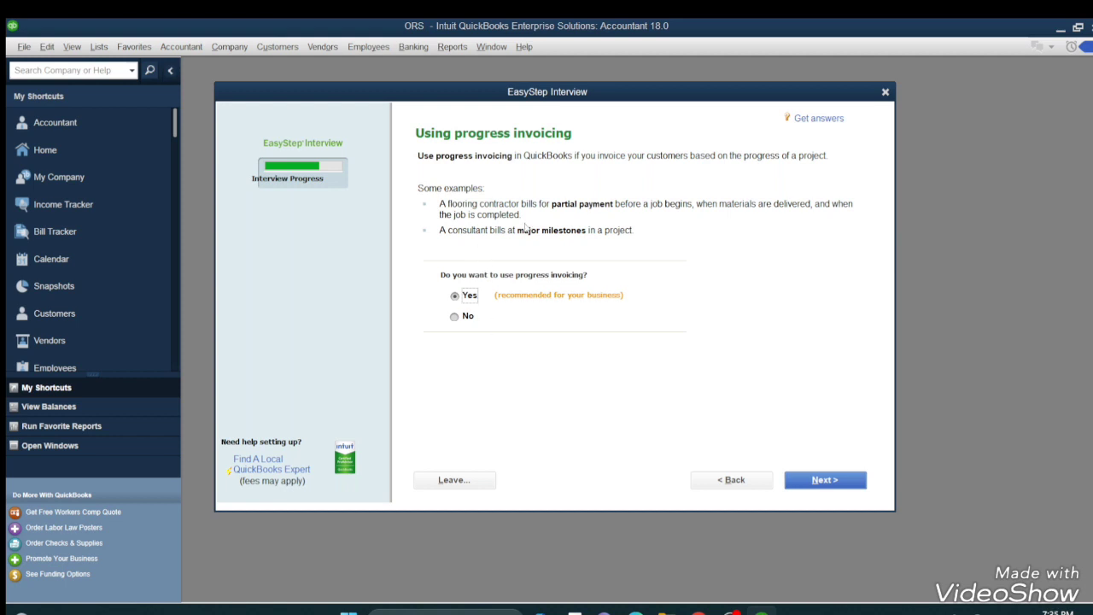
left_click(458, 316)
left_click(794, 479)
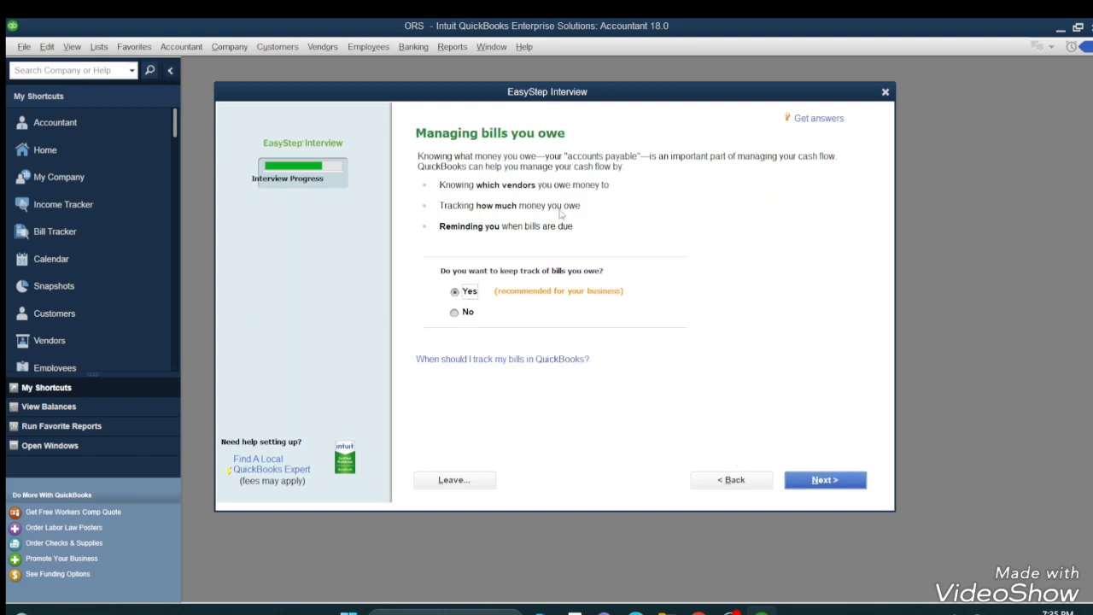
left_click(806, 483)
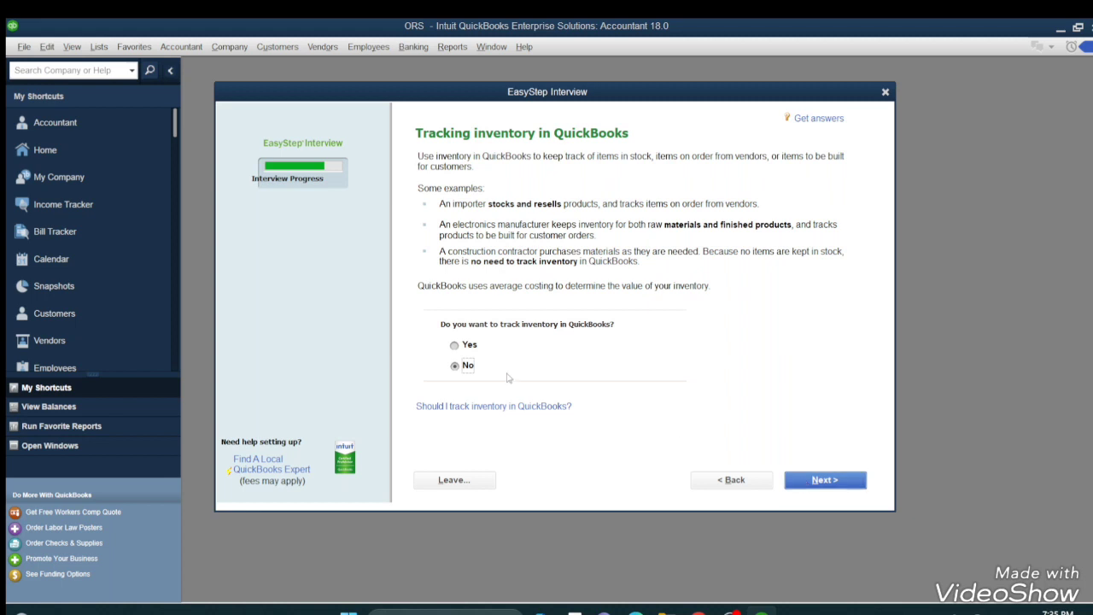
left_click(474, 345)
left_click(849, 484)
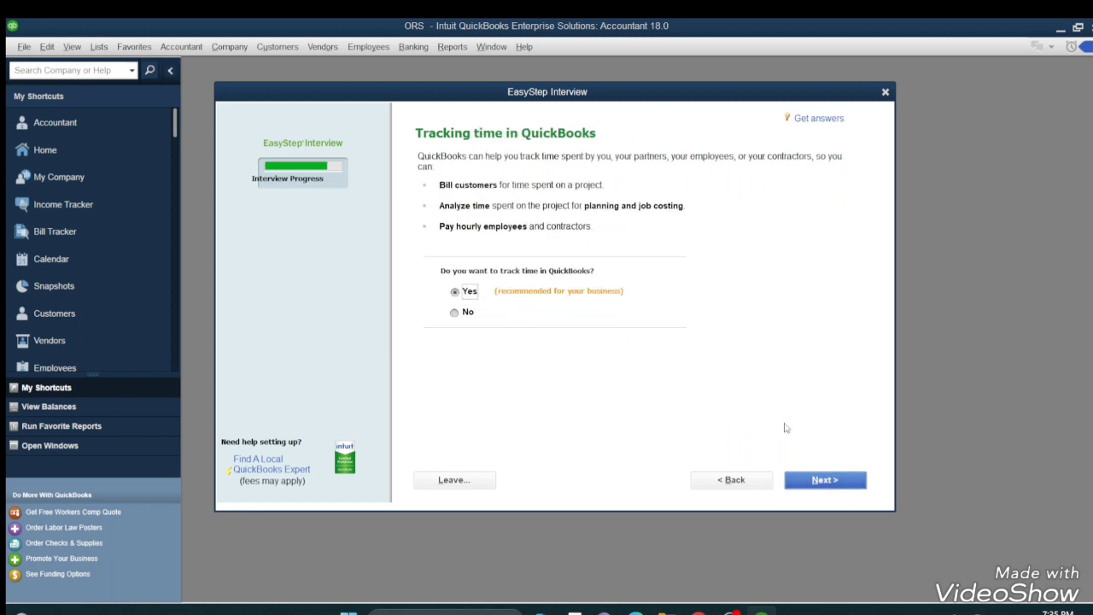
left_click(833, 480)
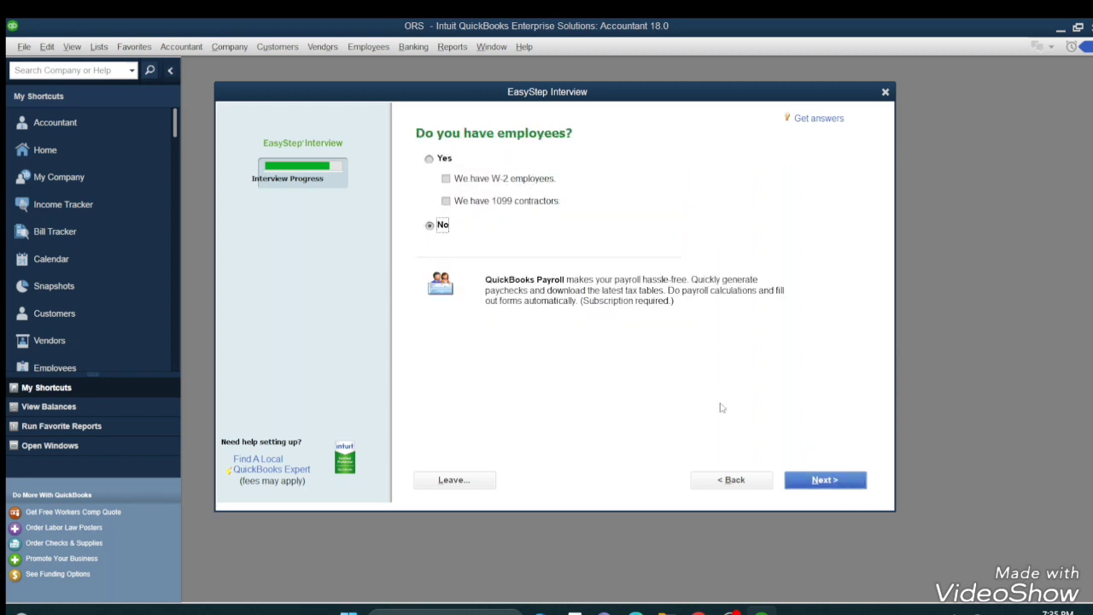
Indicate the business has W-2 employees but no 1099 contractors, and accept the start date.
left_click(430, 158)
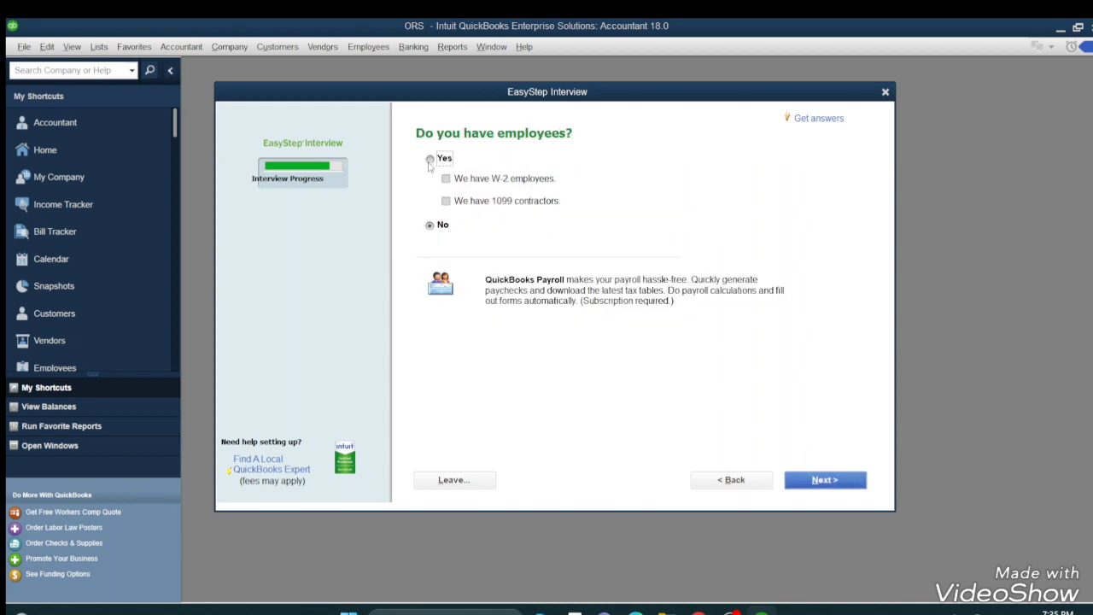
left_click(450, 202)
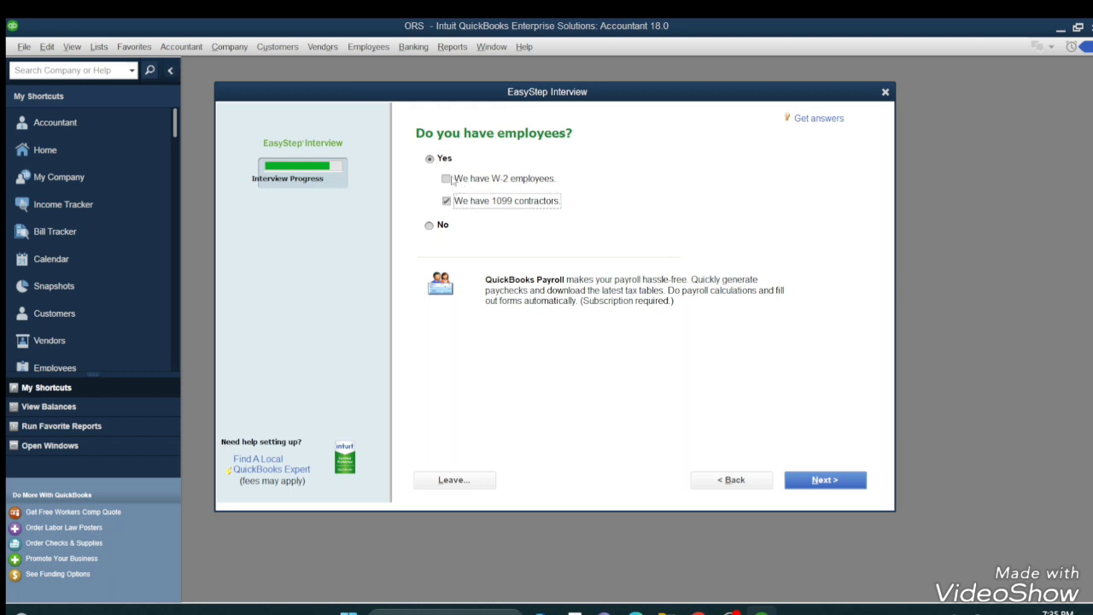
left_click(452, 180)
left_click(452, 200)
left_click(813, 480)
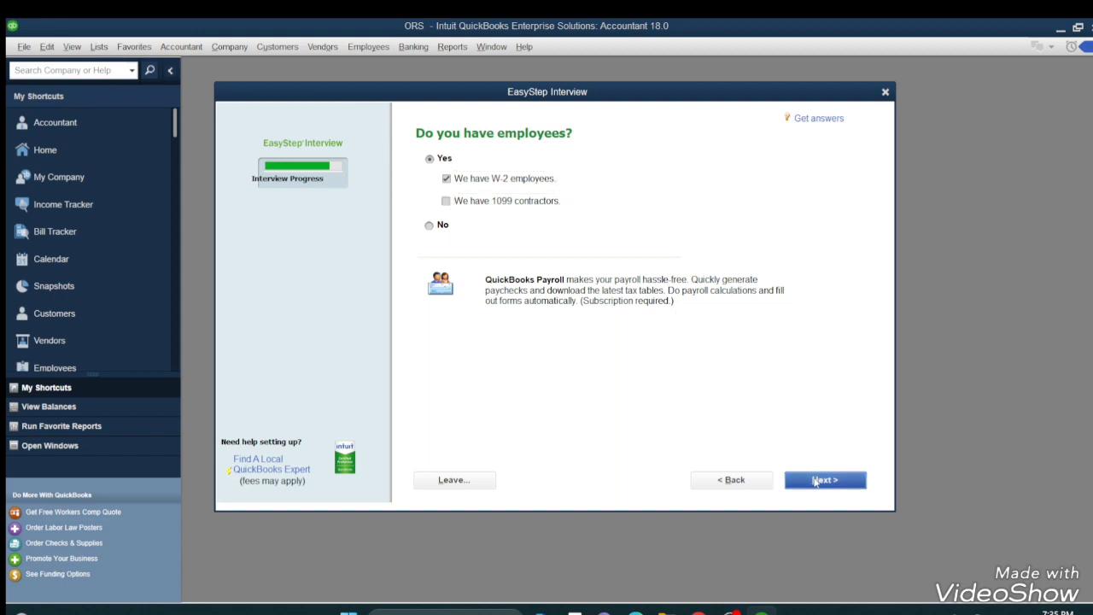
left_click(813, 480)
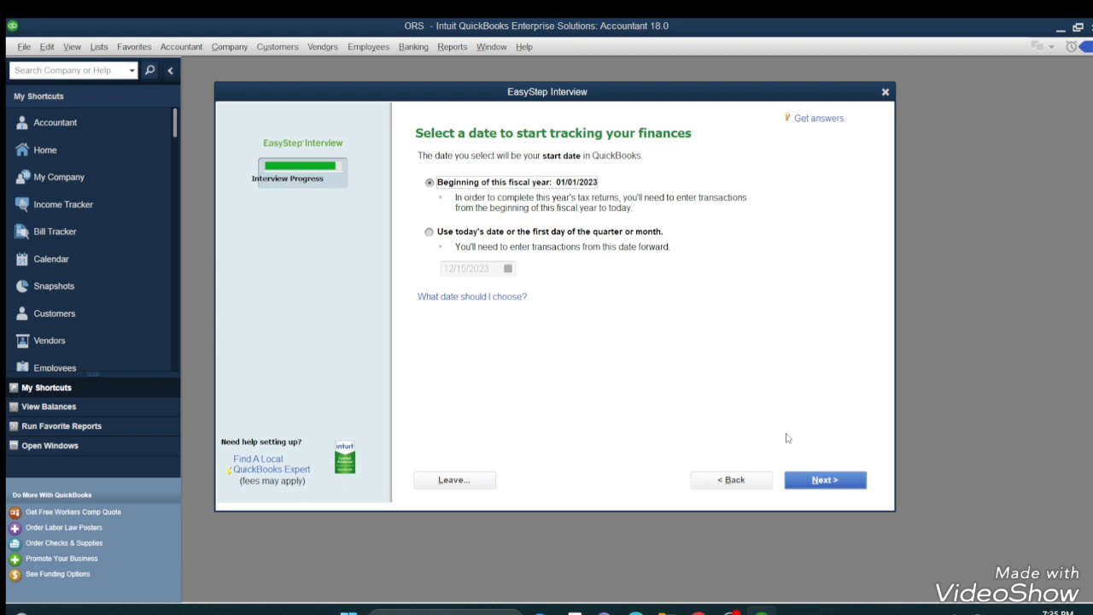
left_click(825, 480)
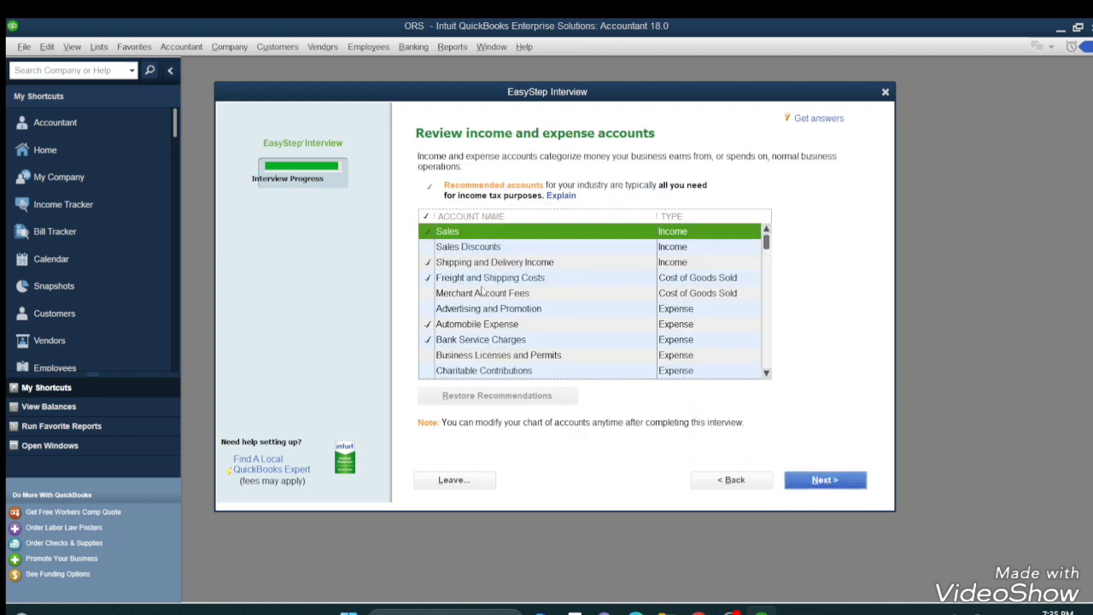
Add Sales Discounts, Merchant Account Fees, Advertising and Promotion, Business Licenses and Permits, Charitable Contributions accounts.
left_click(428, 247)
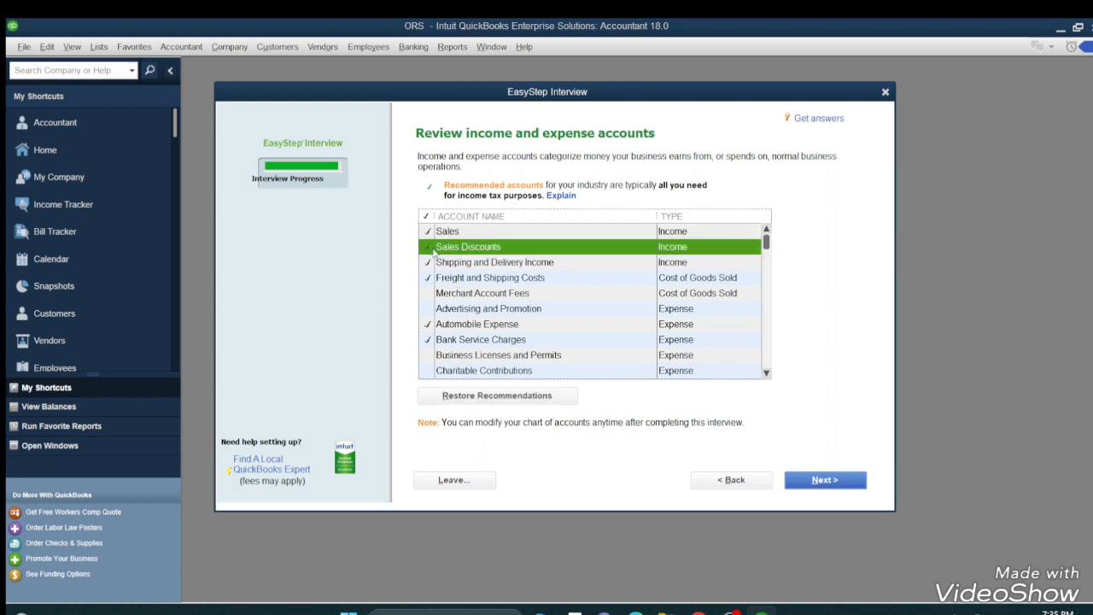
left_click(433, 295)
left_click(433, 308)
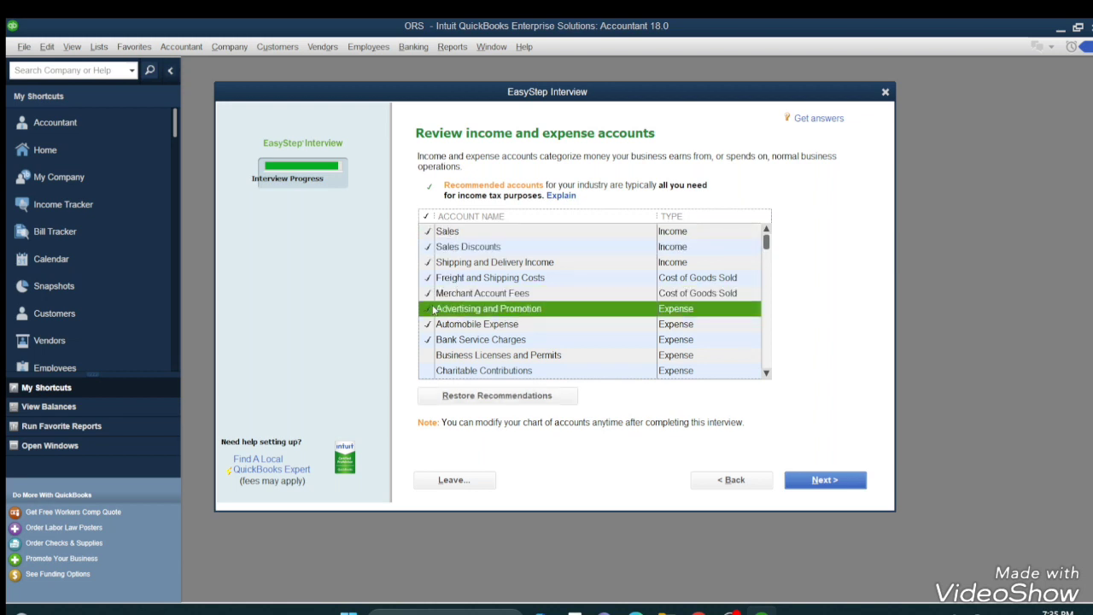
left_click(433, 355)
left_click(448, 369)
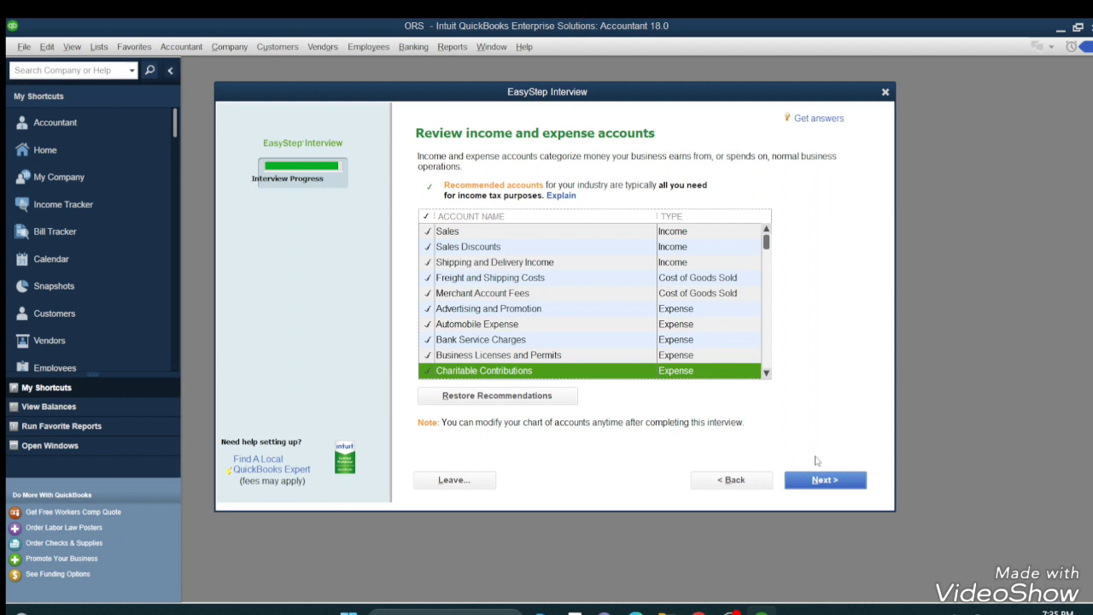
left_click(823, 480)
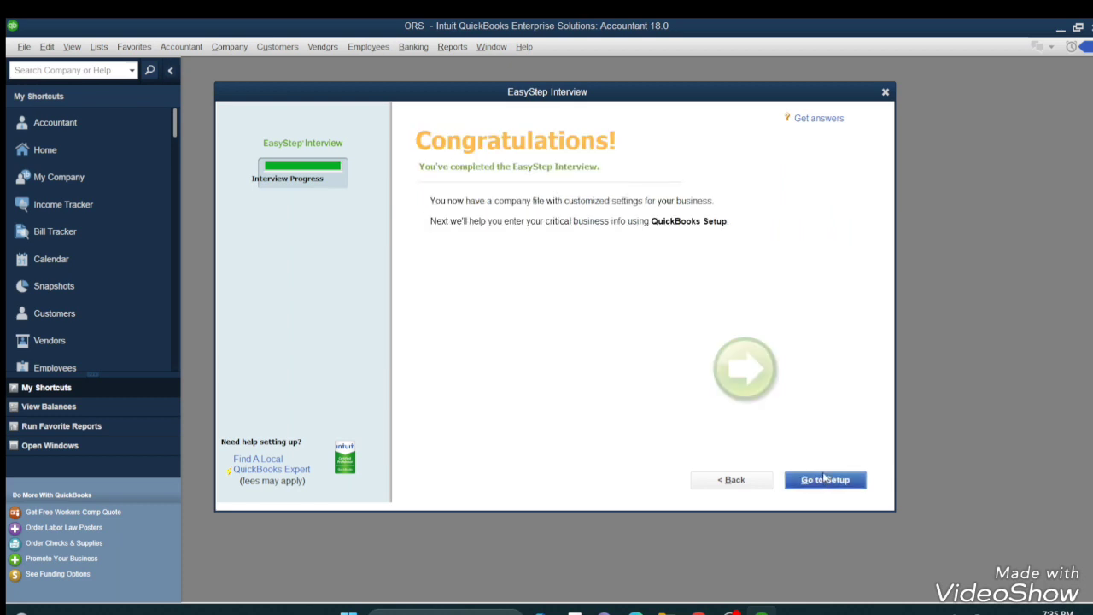
Go to Desktop Setup, bring the window into view, and start working without adding details.
left_click(827, 480)
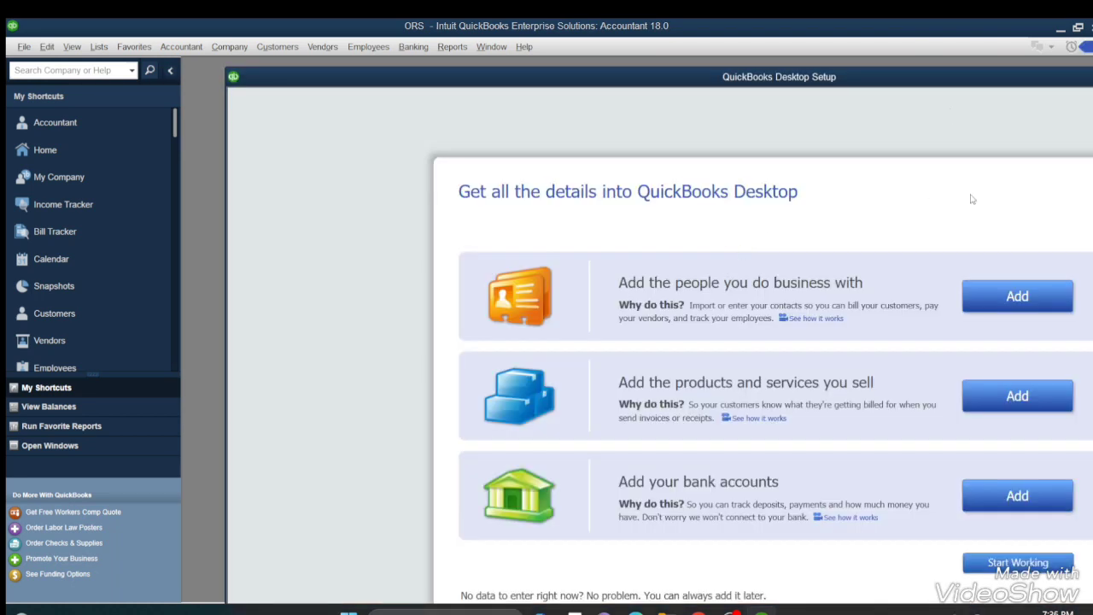
left_click_drag(875, 83, 707, 72)
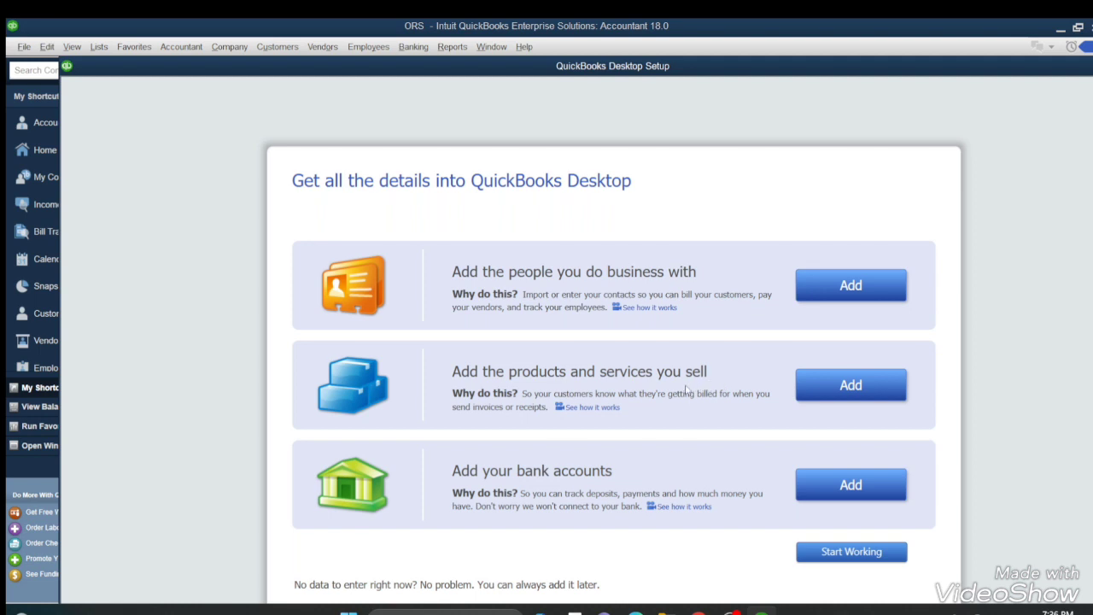
left_click(830, 553)
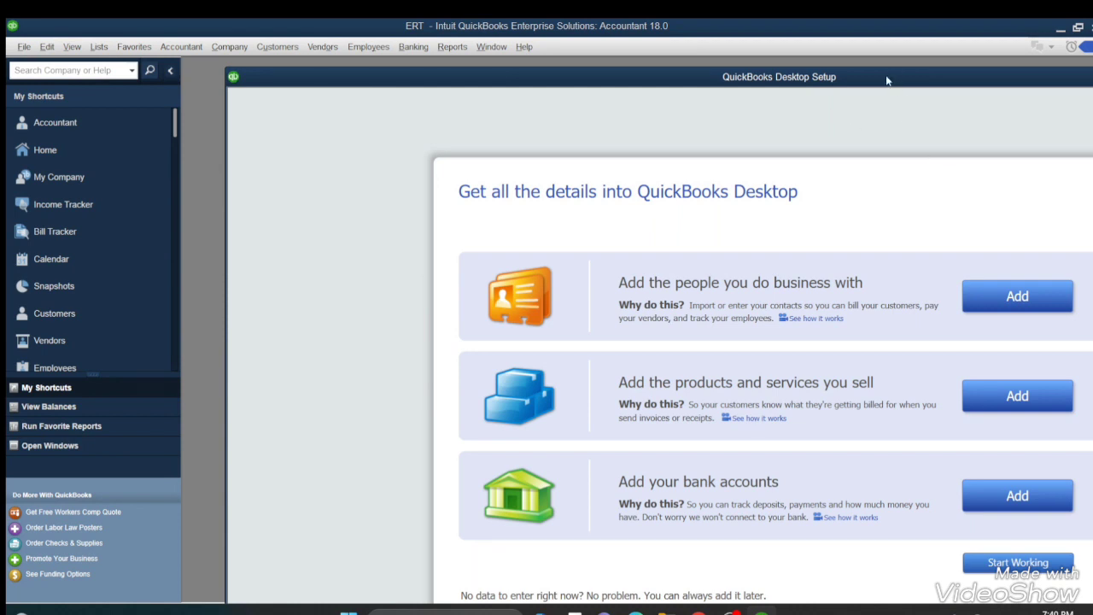
Bring the Desktop Setup window into view and start working in ERT without adding details.
left_click_drag(886, 80, 747, 67)
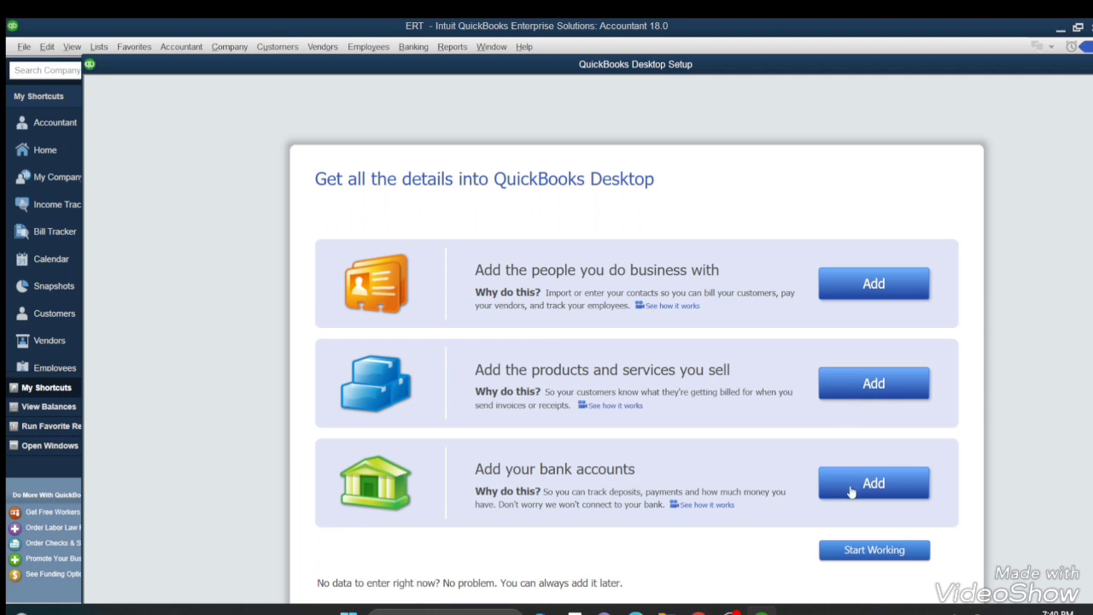
left_click(873, 550)
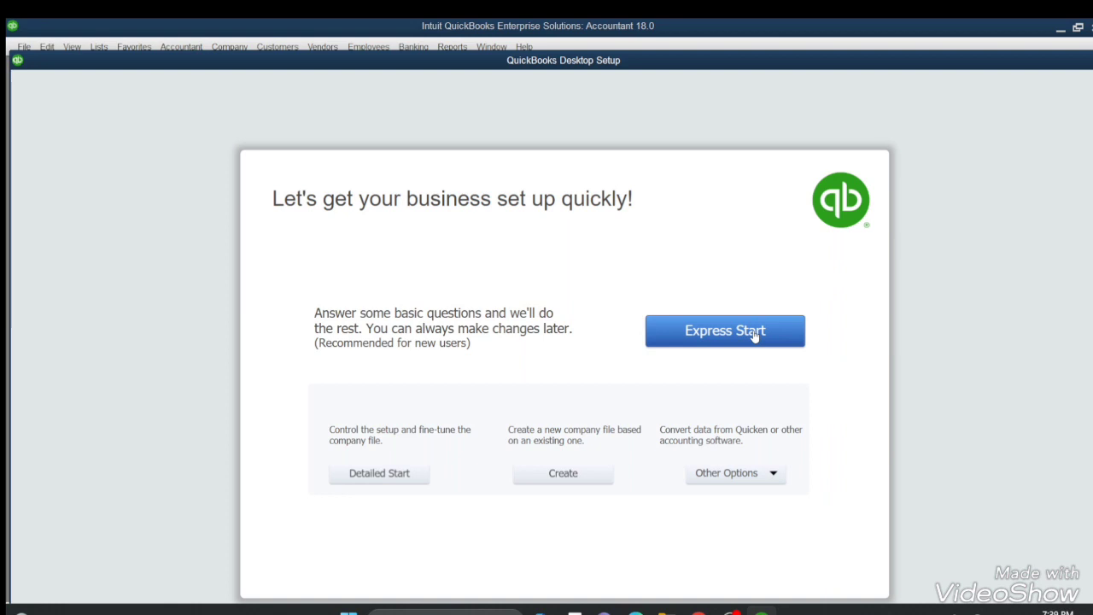
Choose Express Start and review the business details form, keeping KY as the state.
left_click(754, 336)
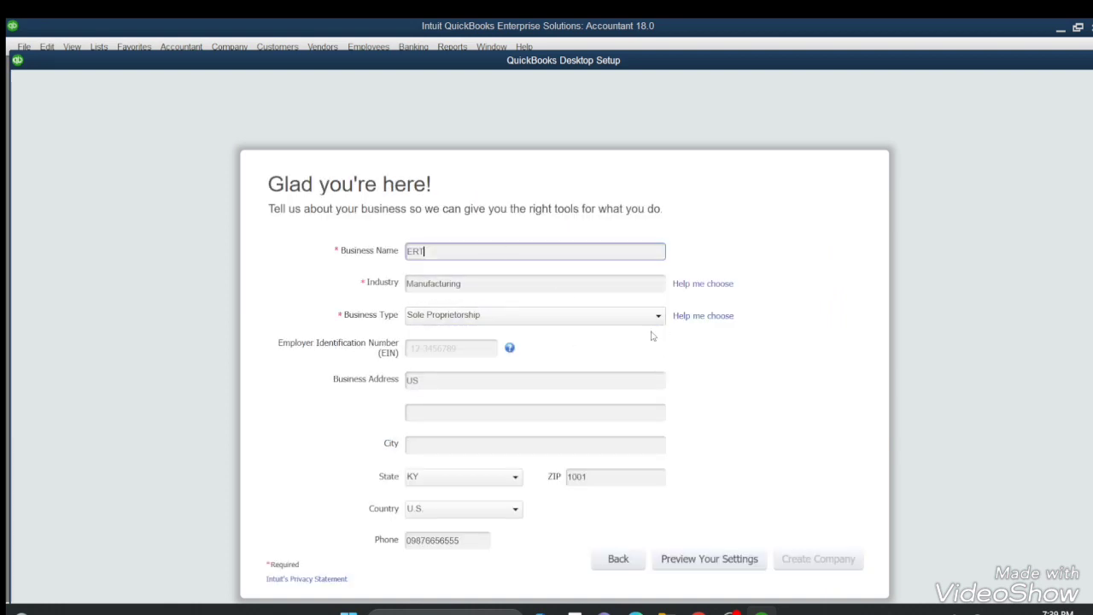
left_click(465, 284)
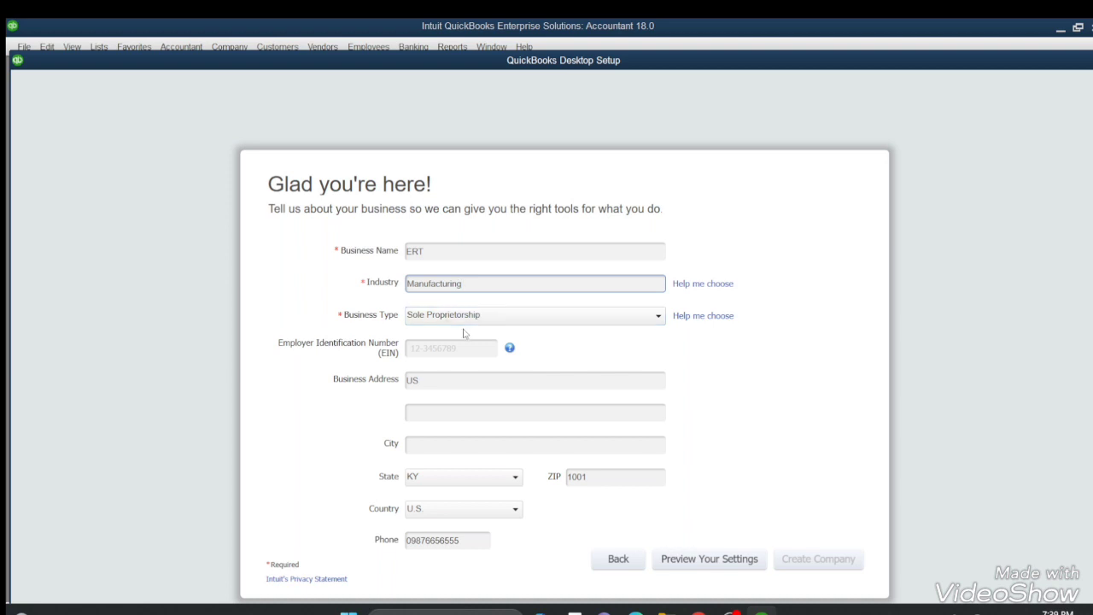
left_click(439, 351)
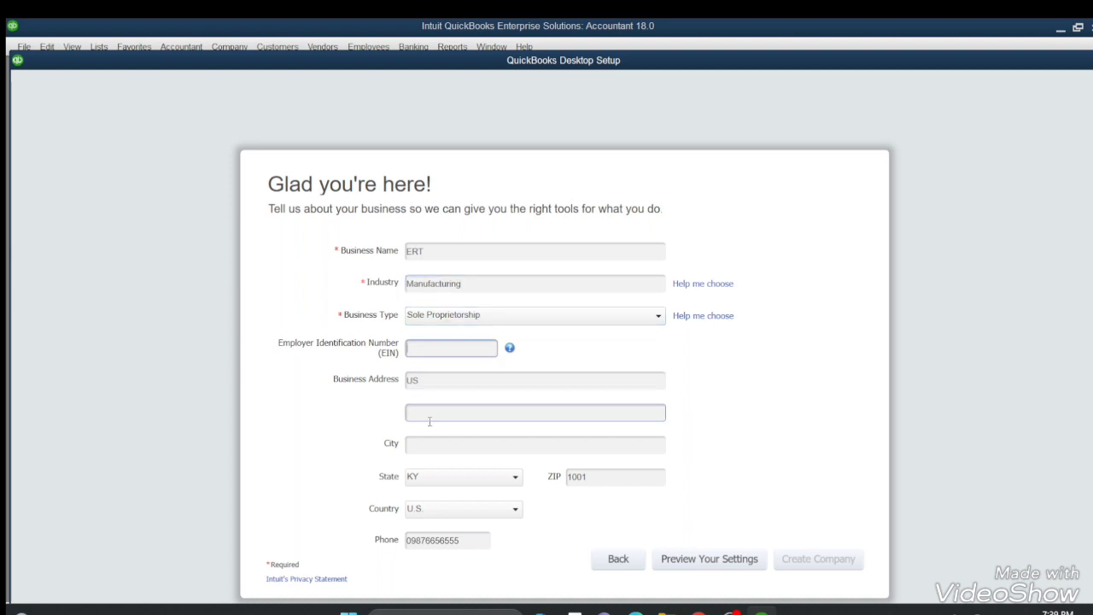
left_click(489, 478)
scroll(492, 418, "down", 1)
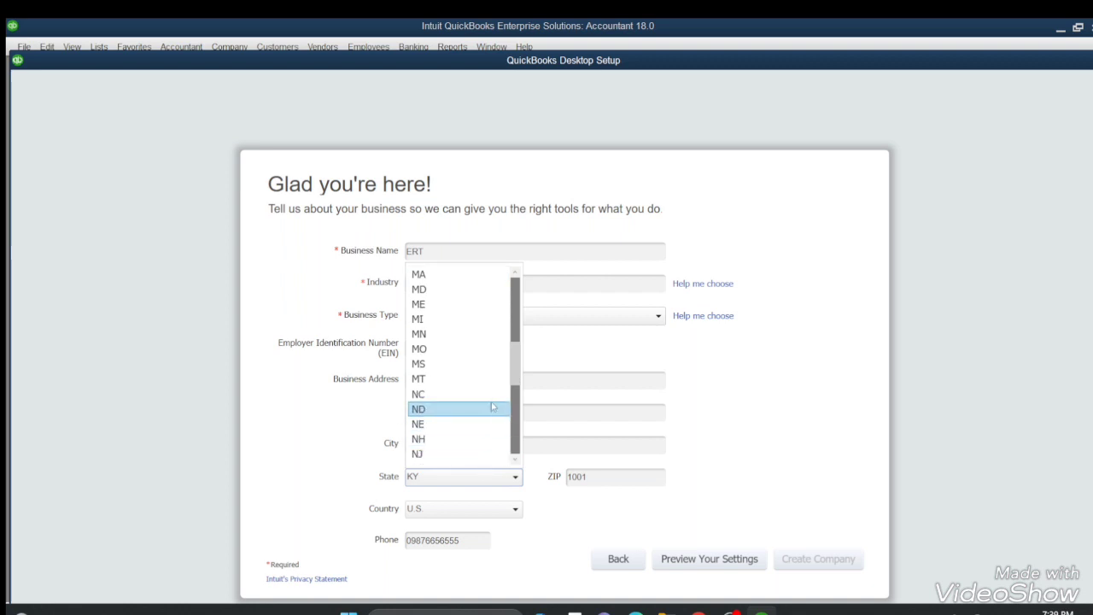
scroll(465, 416, "up", 6)
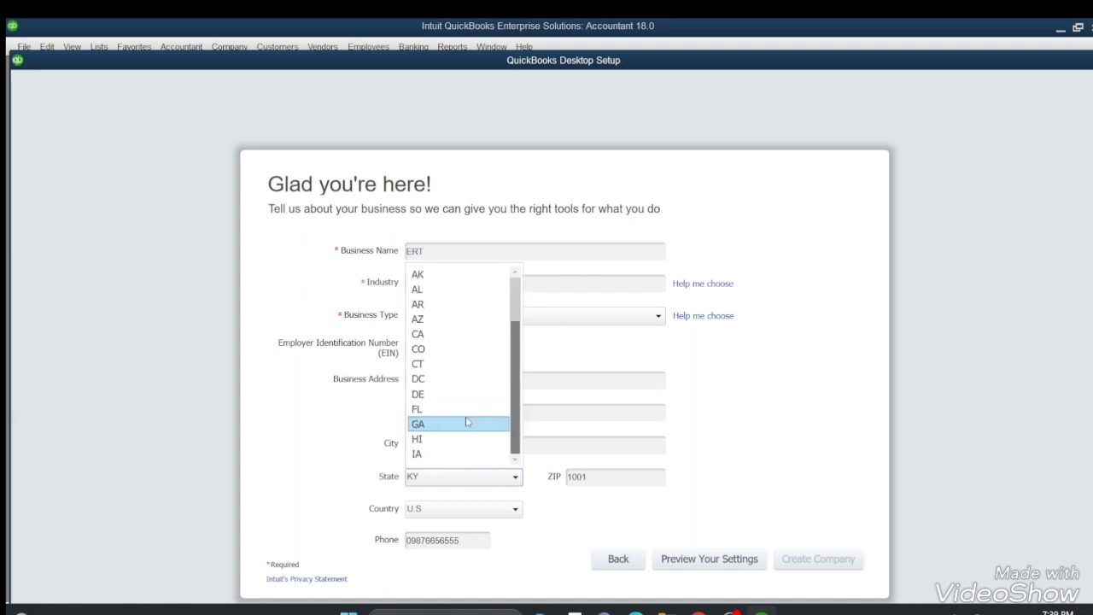
left_click(607, 429)
left_click(419, 380)
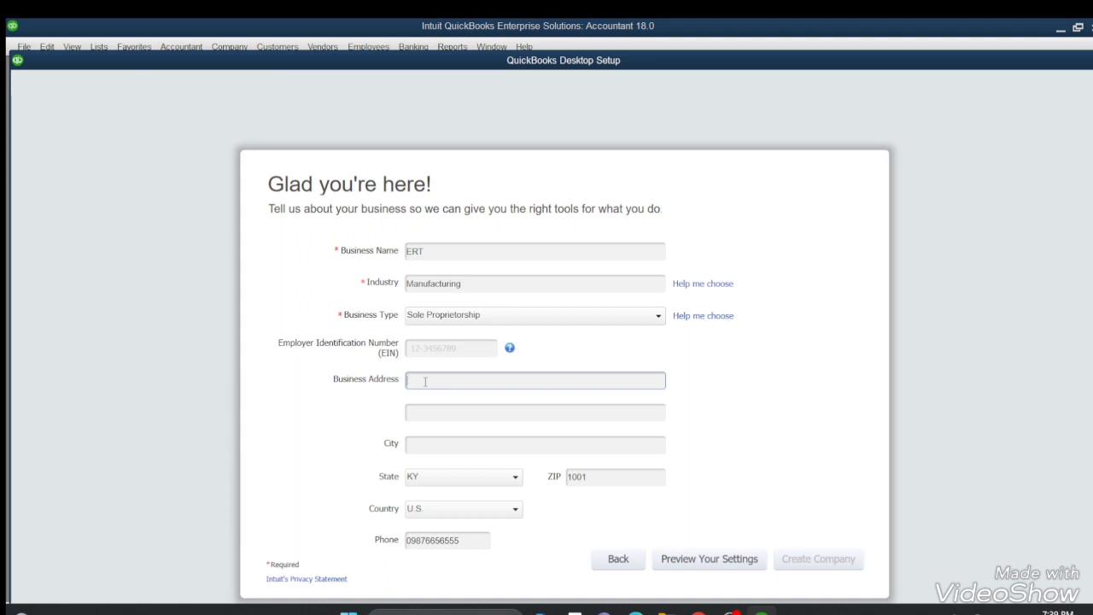
Leave the state as KY, set the country to Other, and create the ERT company.
left_click(508, 482)
scroll(488, 439, "down", 2)
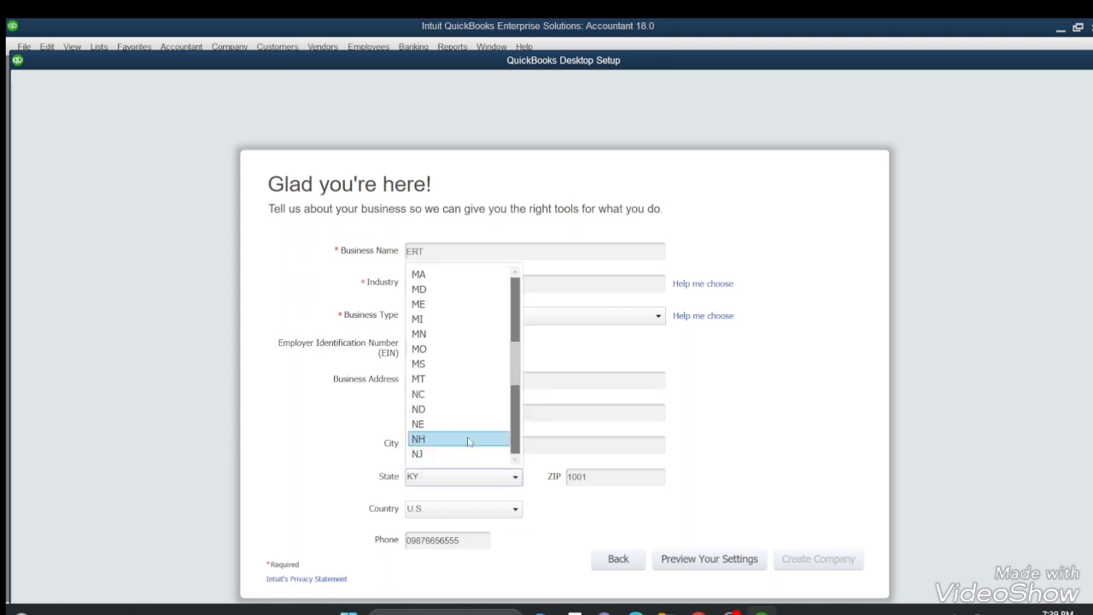
left_click(421, 480)
left_click(408, 479)
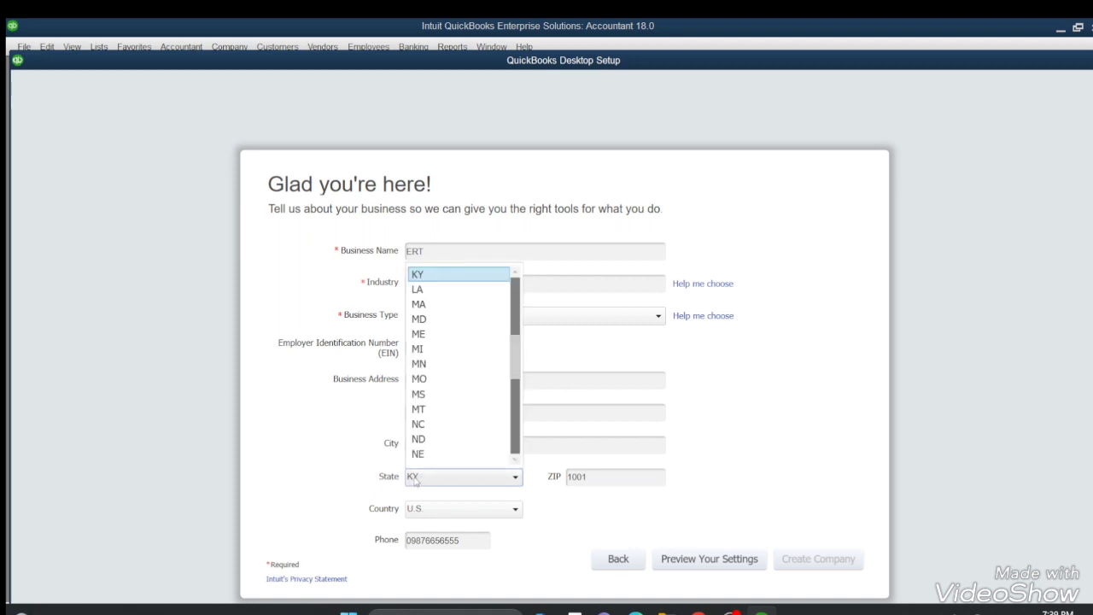
scroll(450, 405, "up", 5)
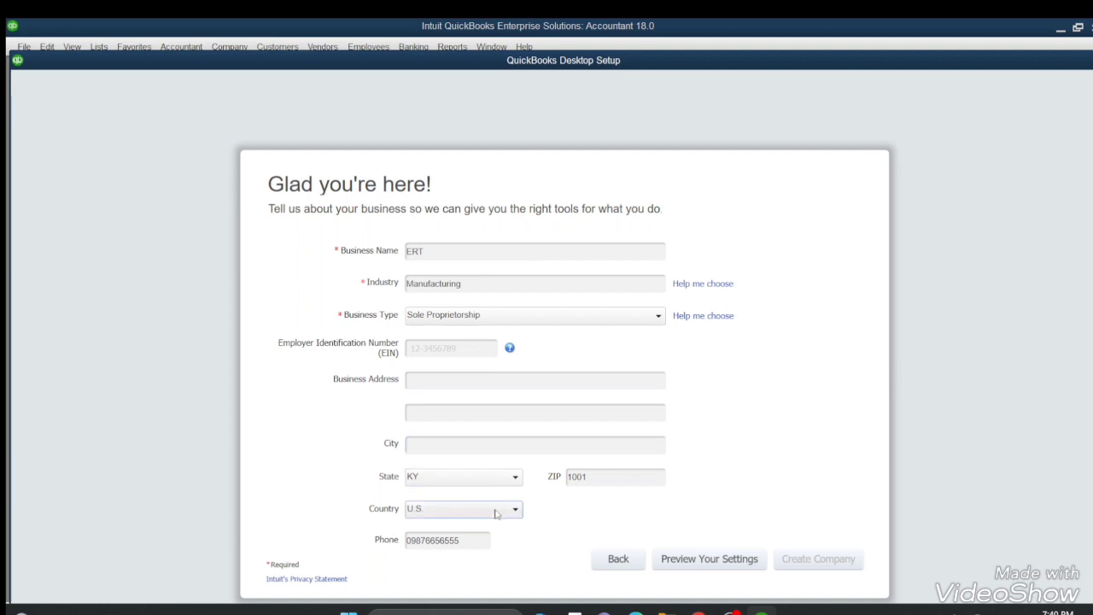
left_click(496, 512)
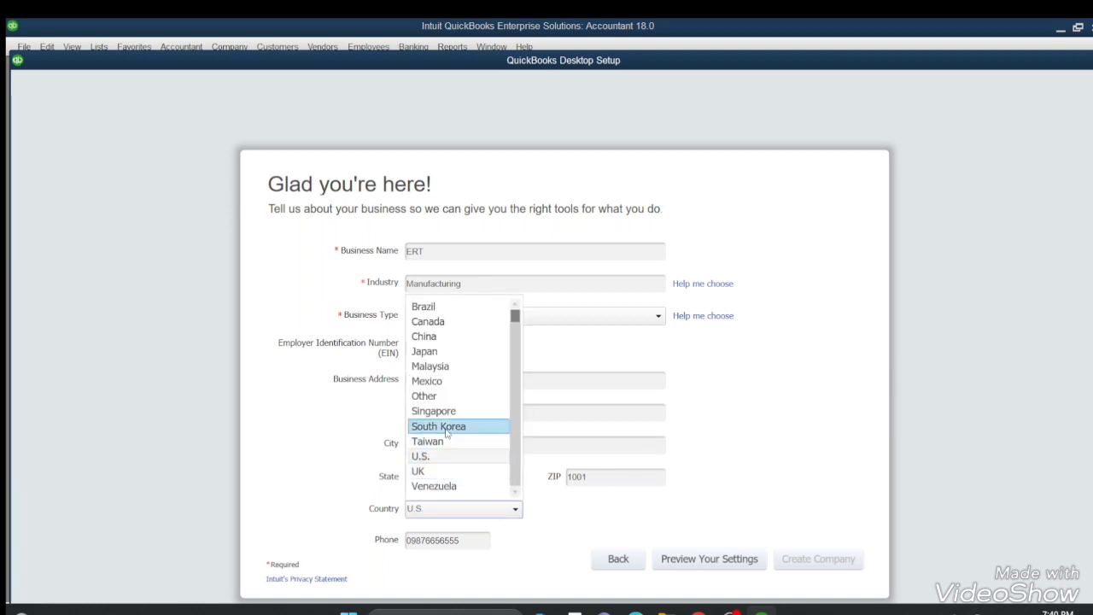
left_click(445, 397)
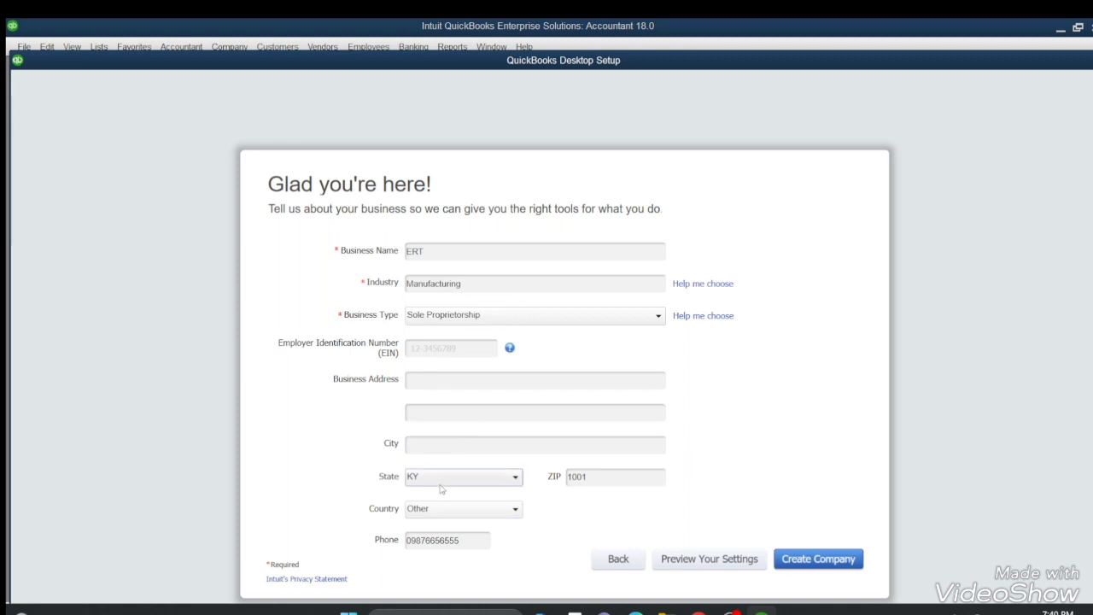
left_click(806, 560)
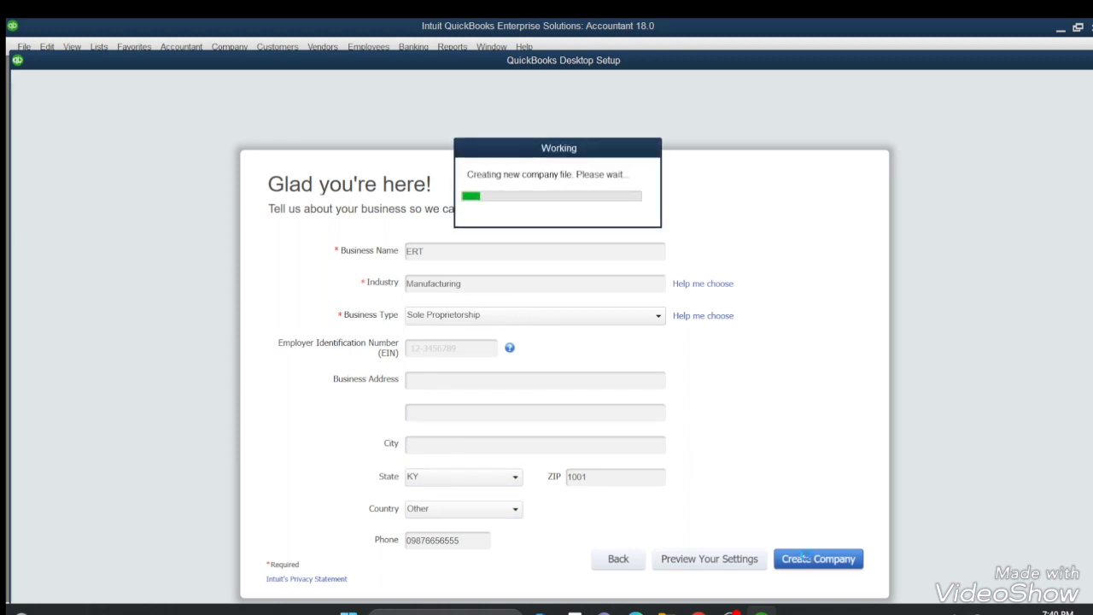